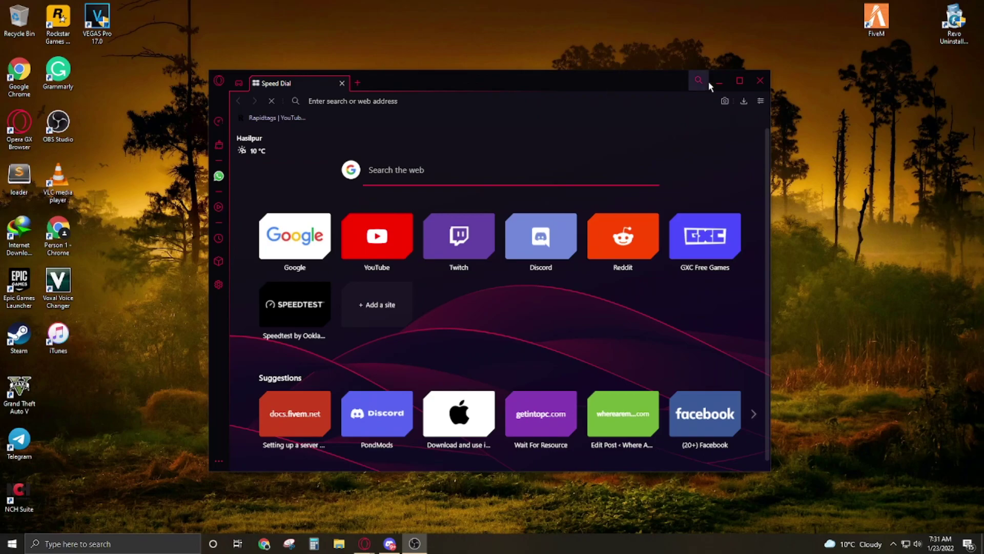
Step: Open fivem.net and go through the create-your-own-server option to the guide for hosting your own server
click(740, 81)
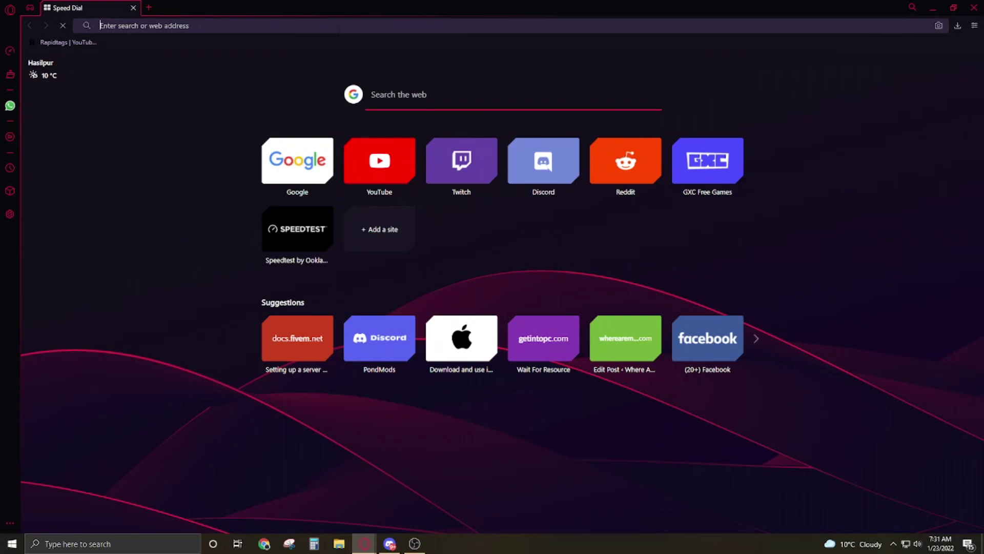
text(fivem.net)
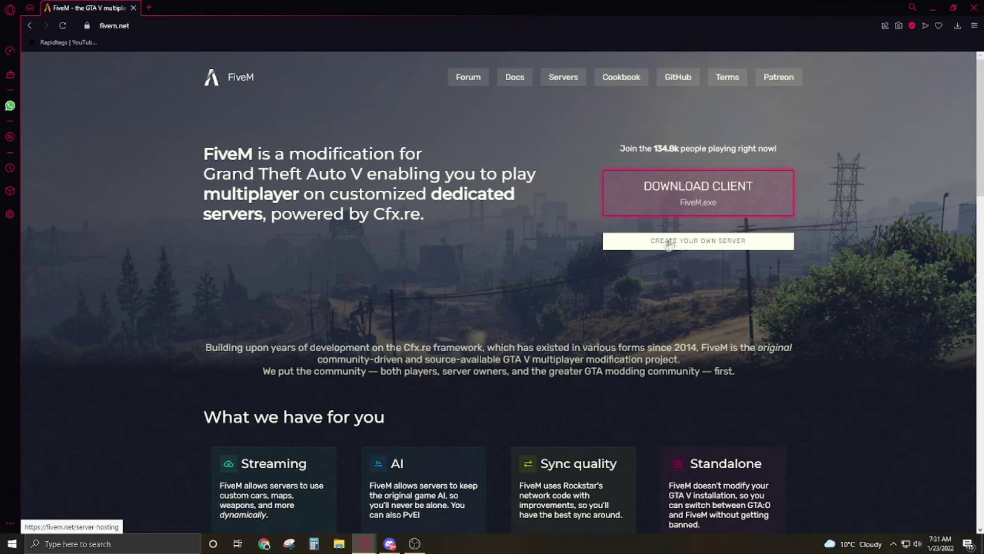
click(695, 245)
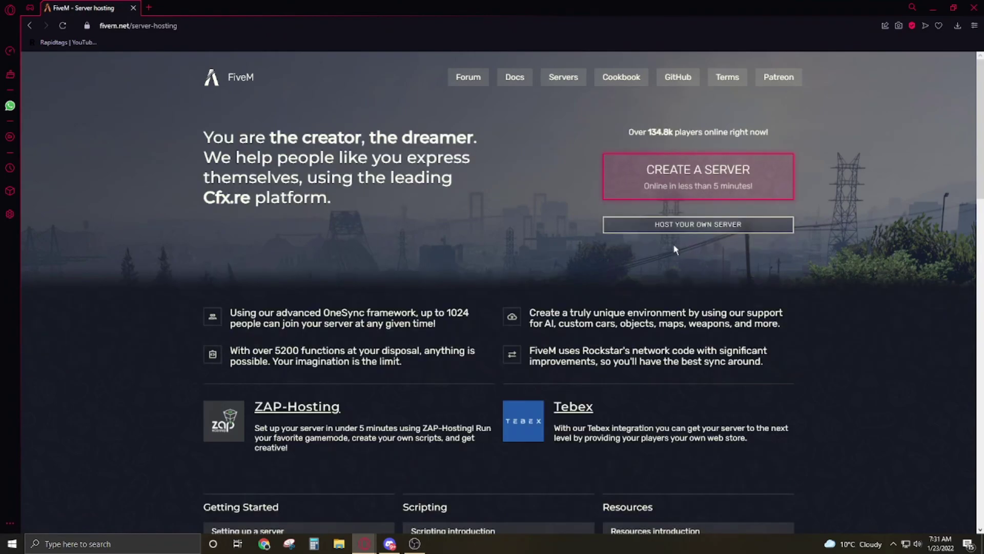
click(708, 230)
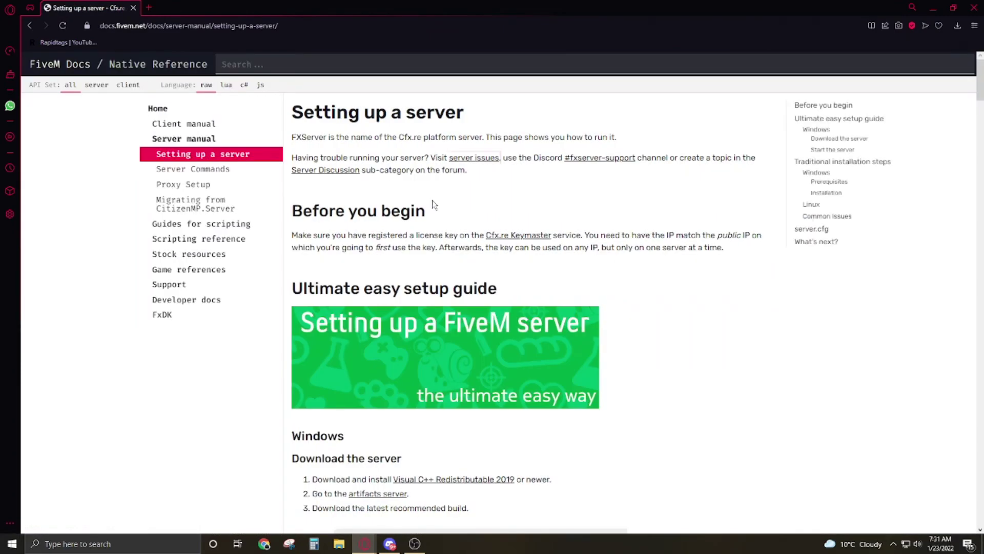
Step: Download the Visual C++ Redistributable 2019 installer from the guide and save it to the Downloads folder
scroll(508, 205, down, 2)
scroll(480, 230, down, 1)
scroll(410, 267, down, 1)
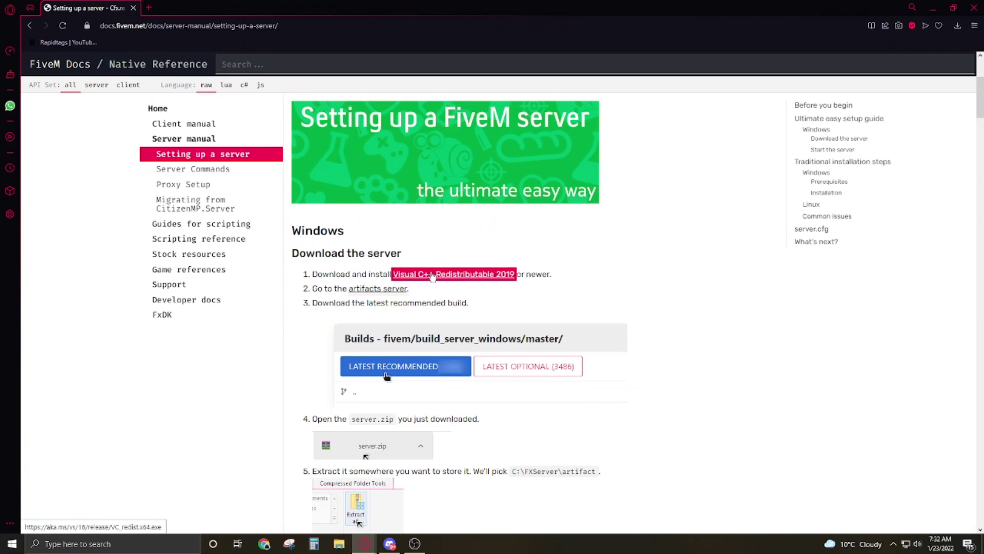
click(432, 276)
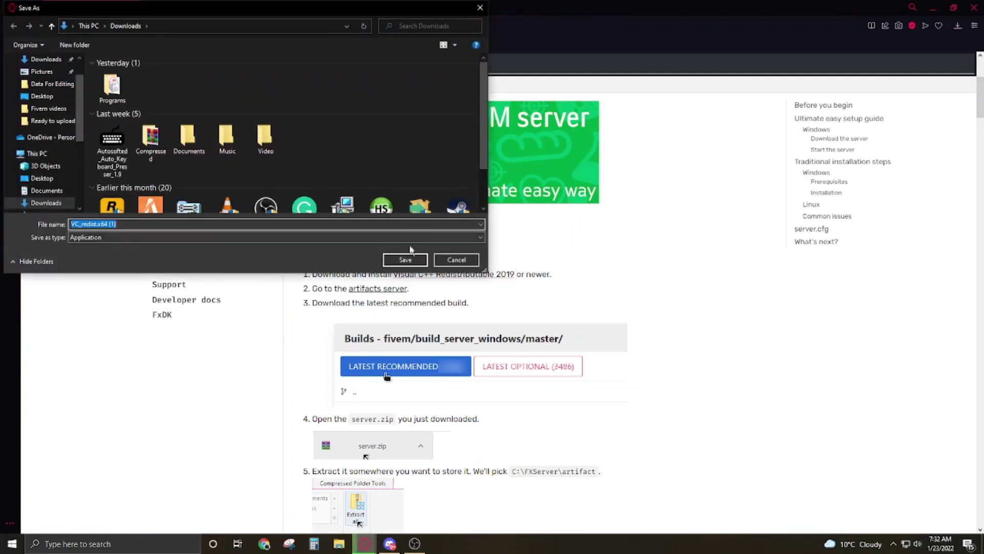
click(405, 260)
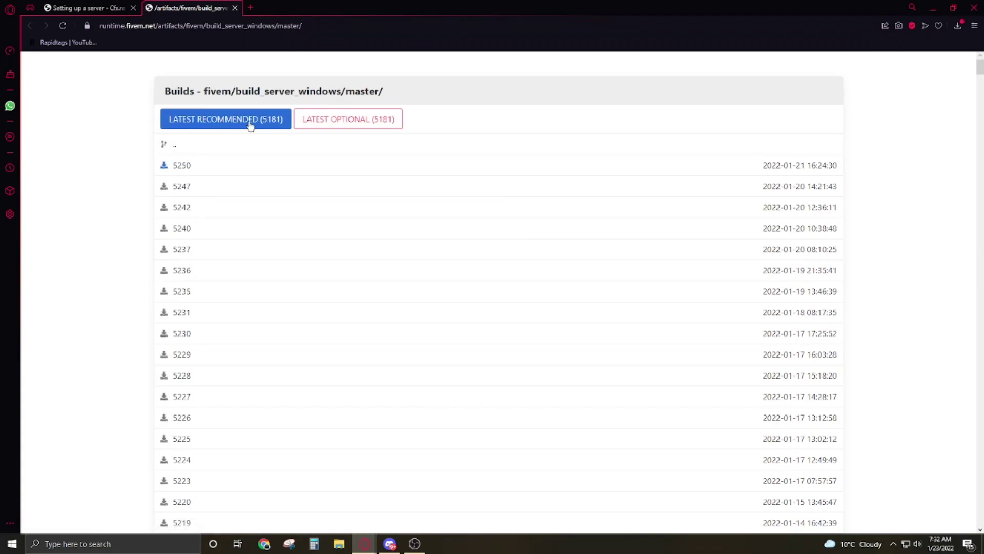
Step: Download the latest recommended Windows server build (5181) from the artifacts page, then minimize the browser
click(229, 123)
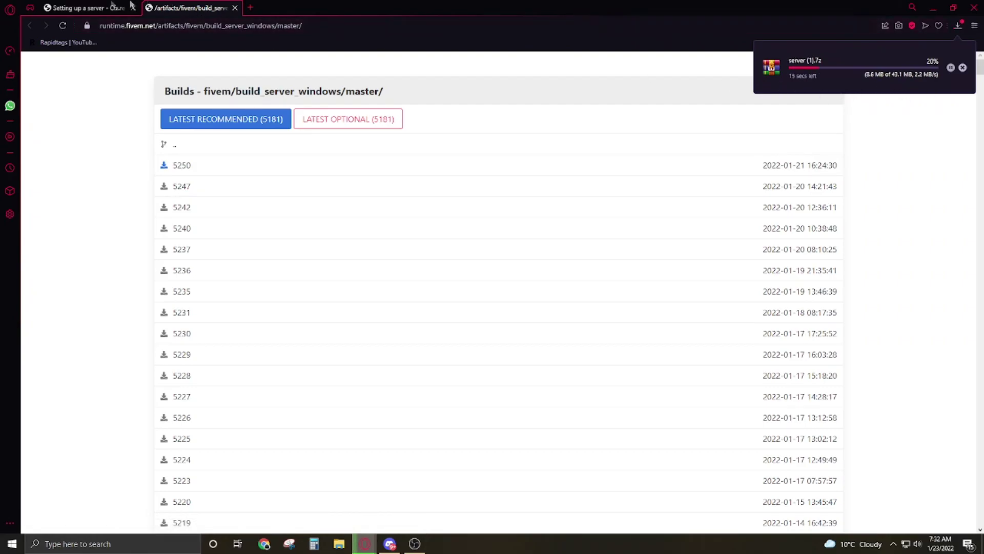
click(115, 8)
click(934, 9)
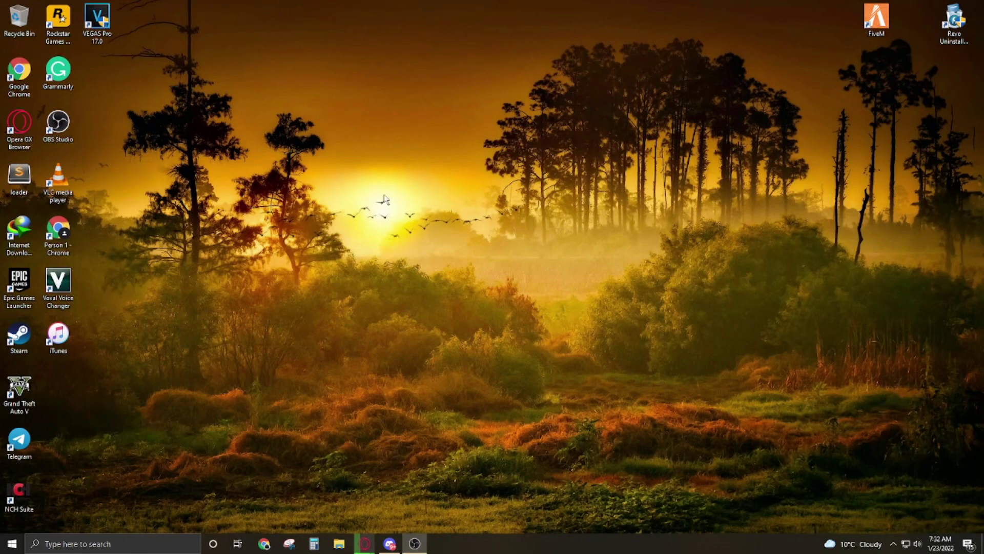
Step: Open Local Disk (E:) in File Explorer and maximize its window
right_click(364, 187)
click(389, 230)
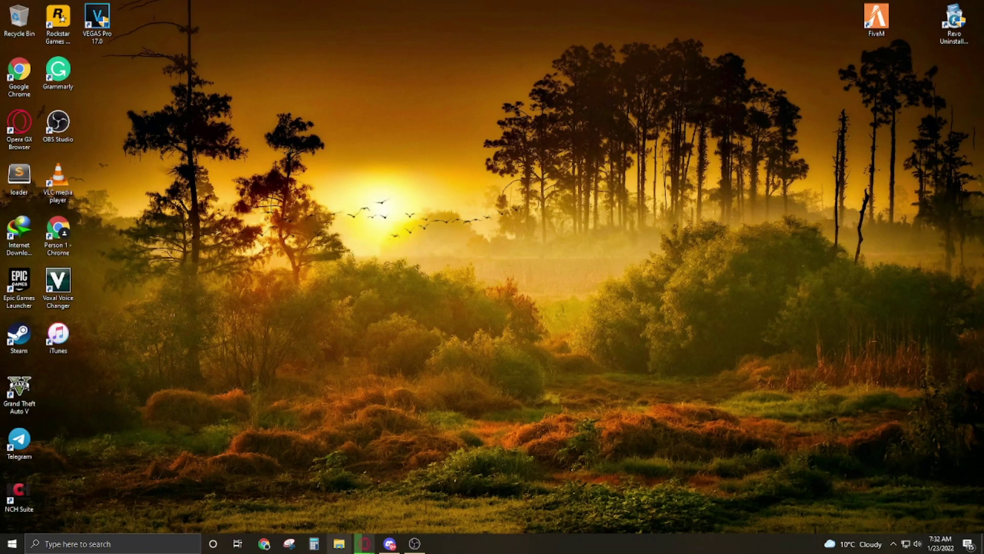
click(339, 545)
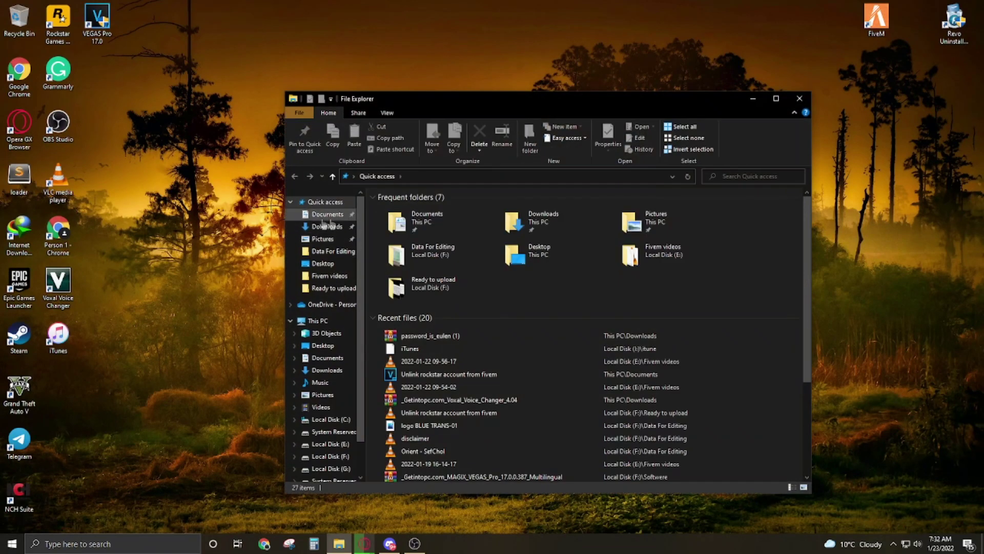
scroll(336, 434, down, 2)
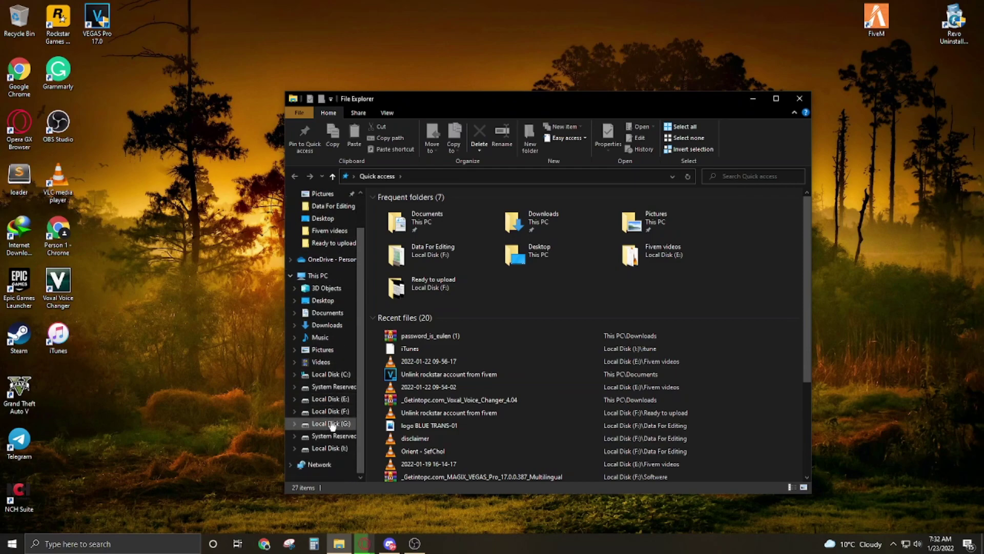
click(327, 422)
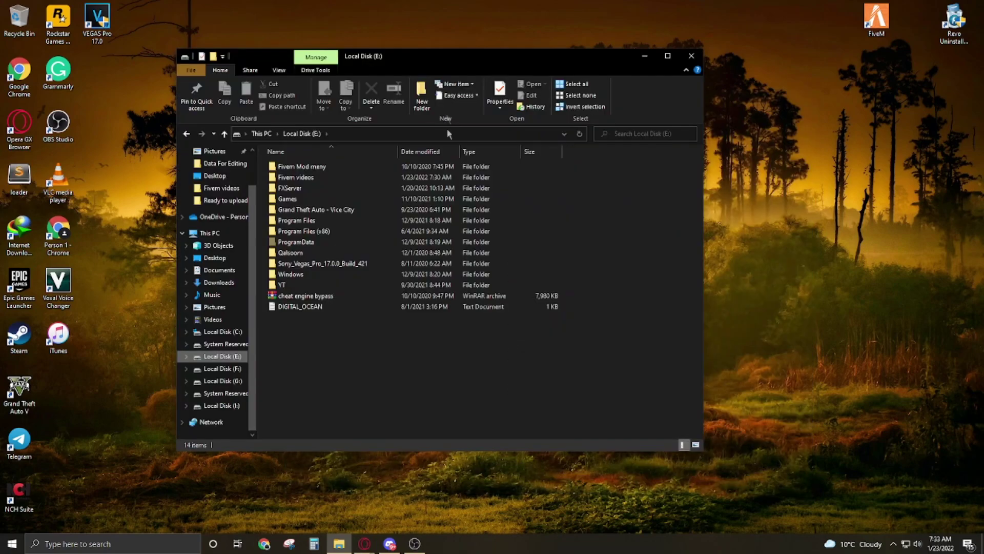
click(668, 58)
Step: Open the artifact folder inside the FXServer folder on Local Disk (E:)
click(107, 136)
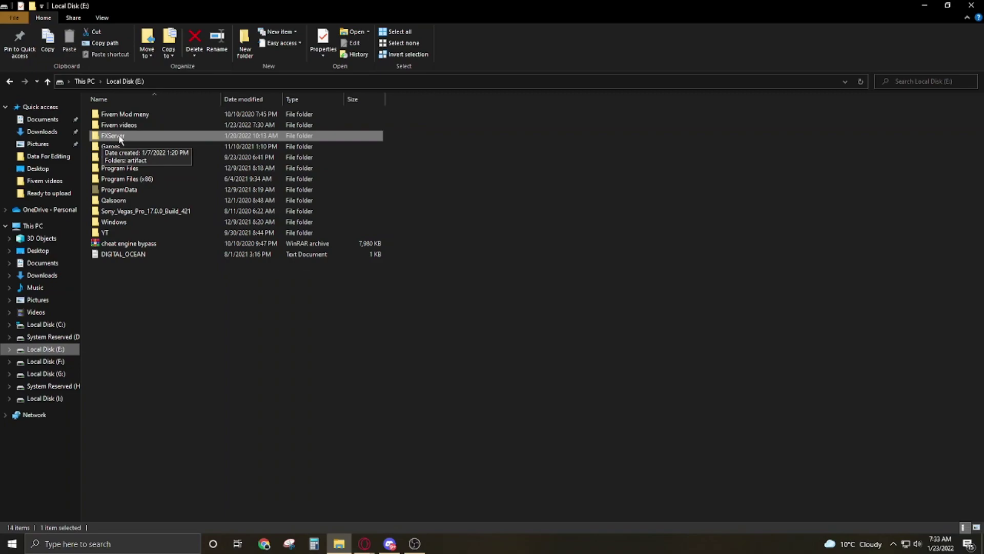
double_click(114, 138)
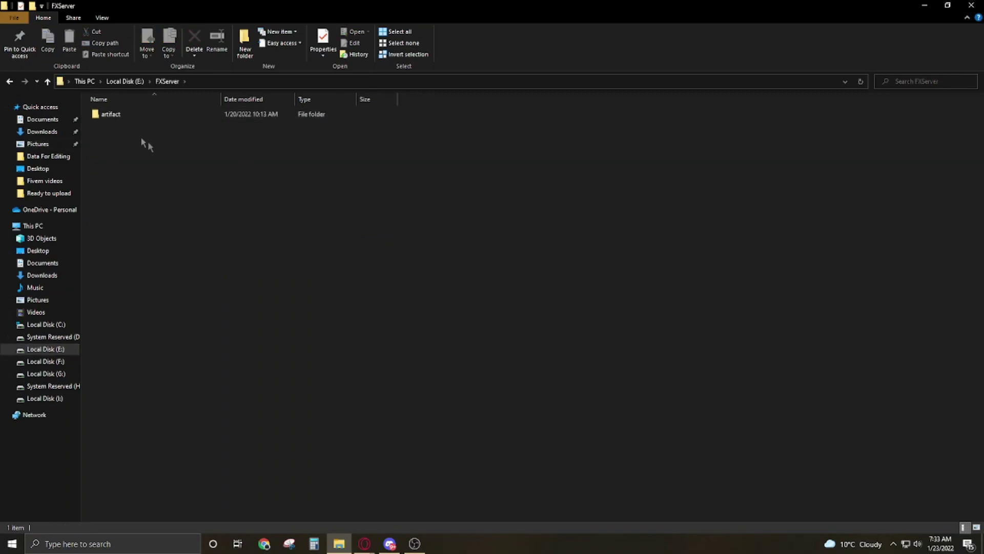
drag(113, 116, 125, 148)
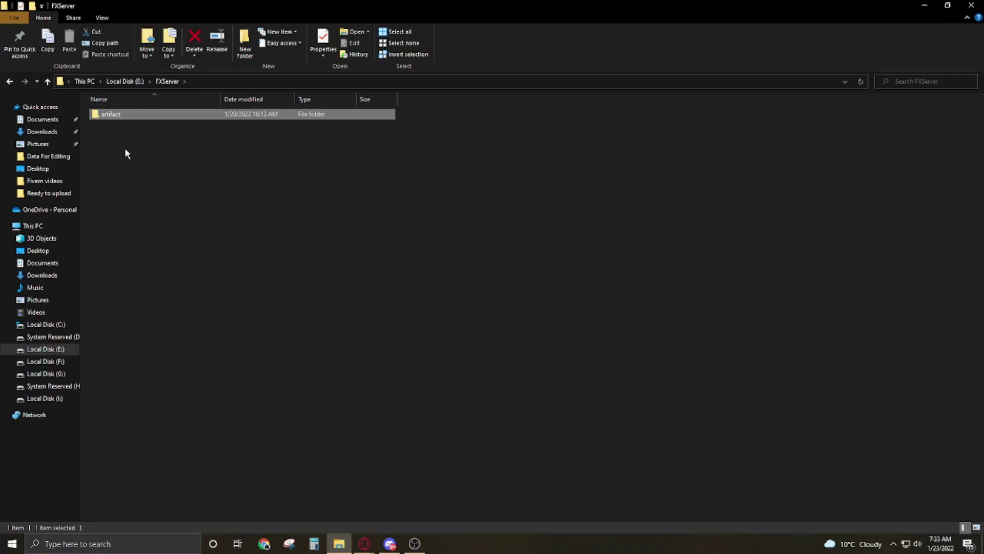
double_click(121, 115)
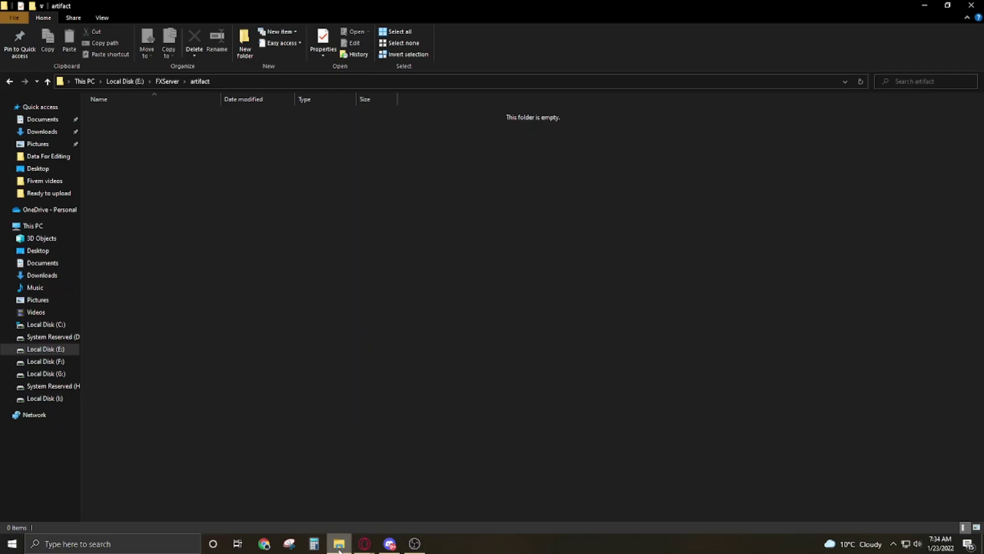
Step: Switch back to Opera GX, locate the downloaded server (1).7z in the Downloads folder and open it in WinRAR
mouse_move(364, 543)
click(427, 475)
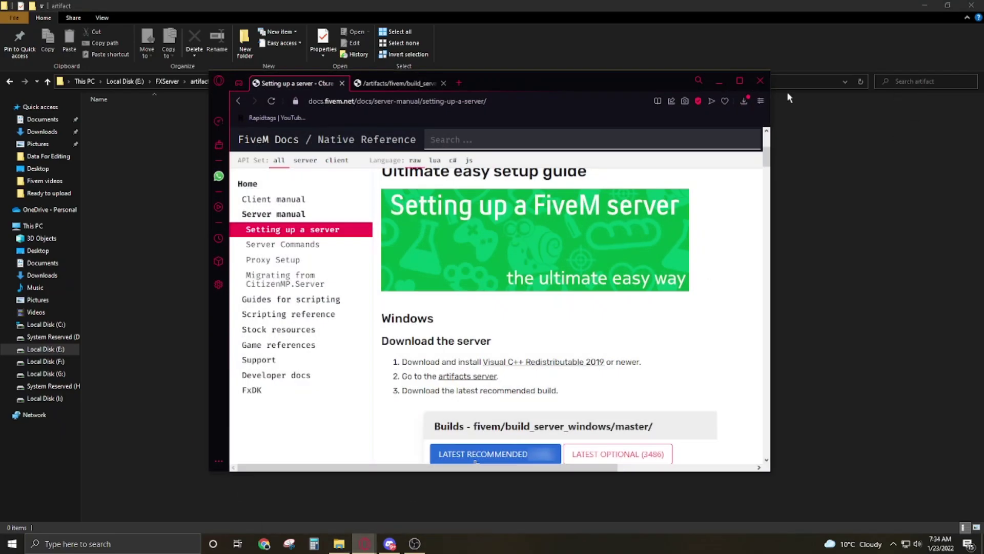
click(749, 93)
click(958, 25)
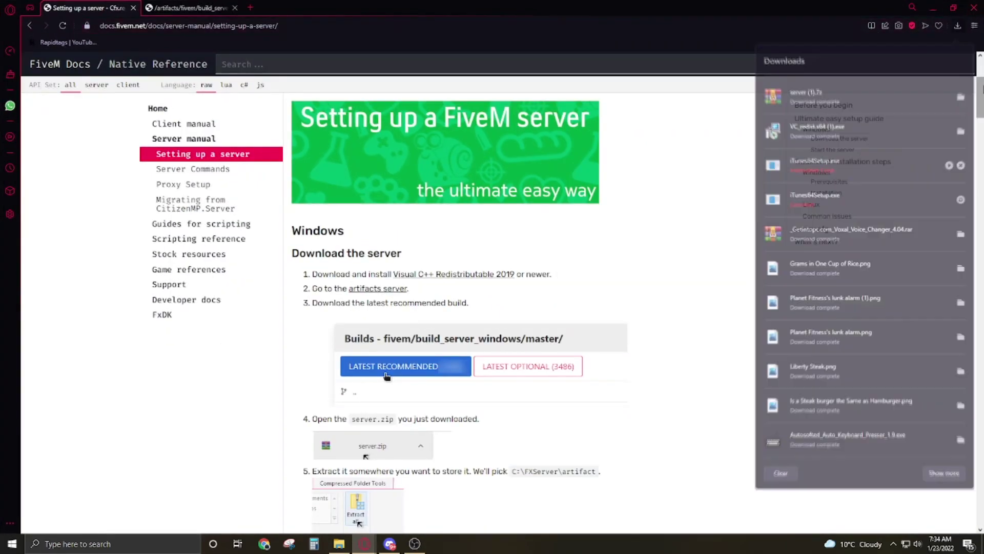
click(748, 135)
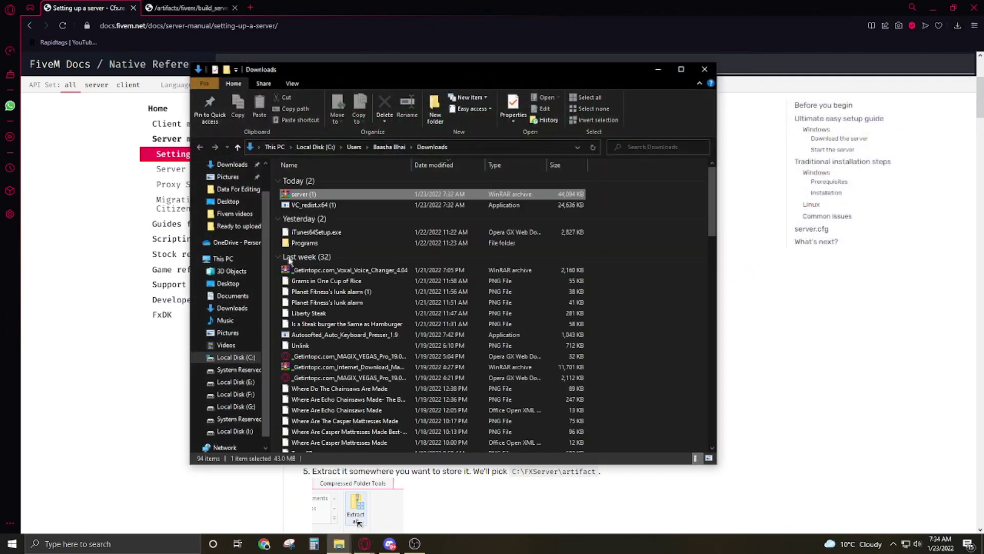
double_click(302, 194)
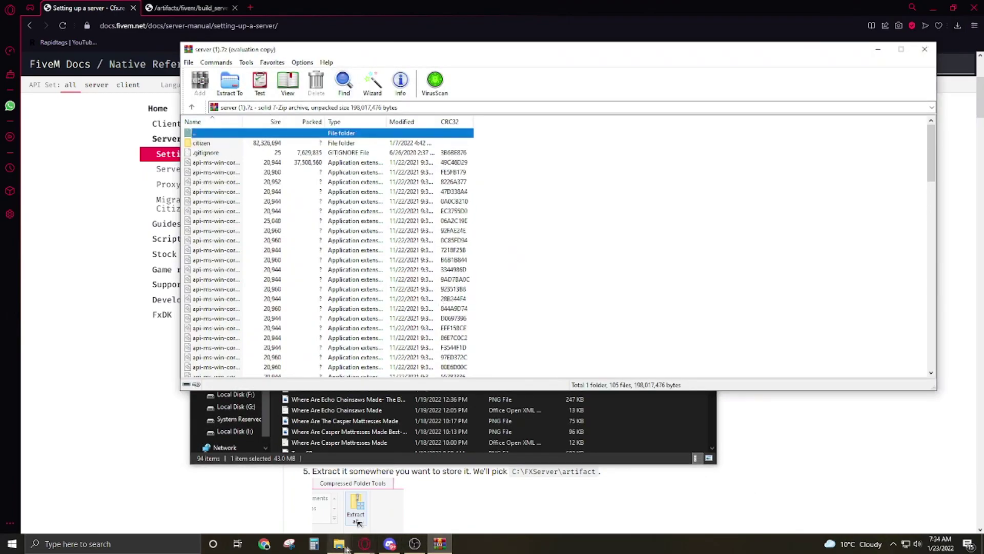
Step: Extract the entire contents of the server (1).7z archive into the E:\FXServer\artifact folder
mouse_move(339, 543)
click(294, 500)
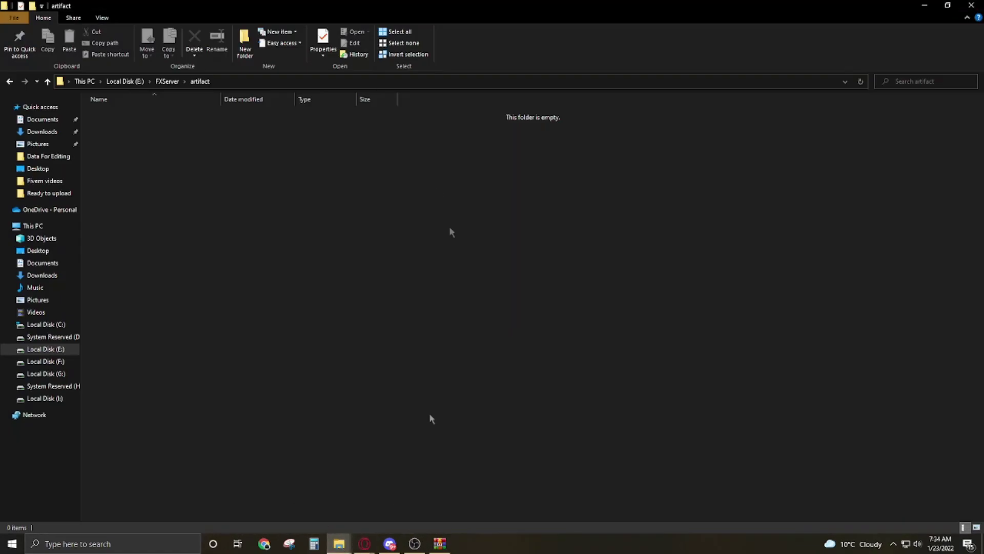
click(441, 542)
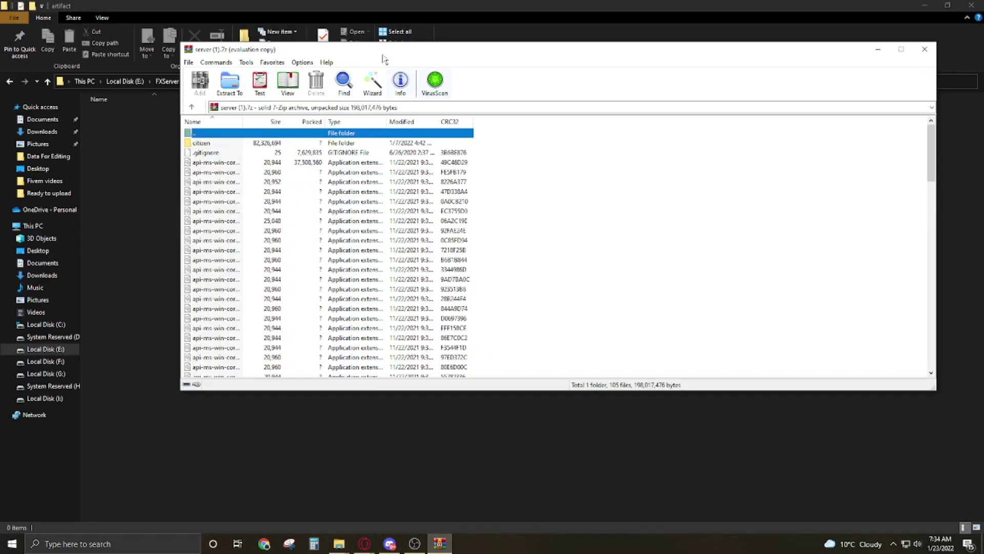
drag(383, 51, 636, 60)
click(525, 251)
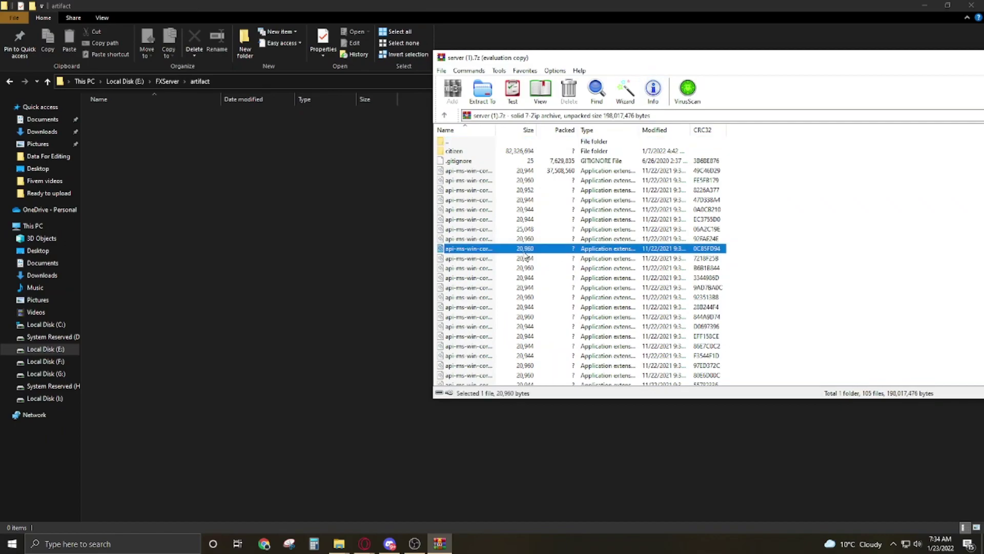
key(ctrl+a)
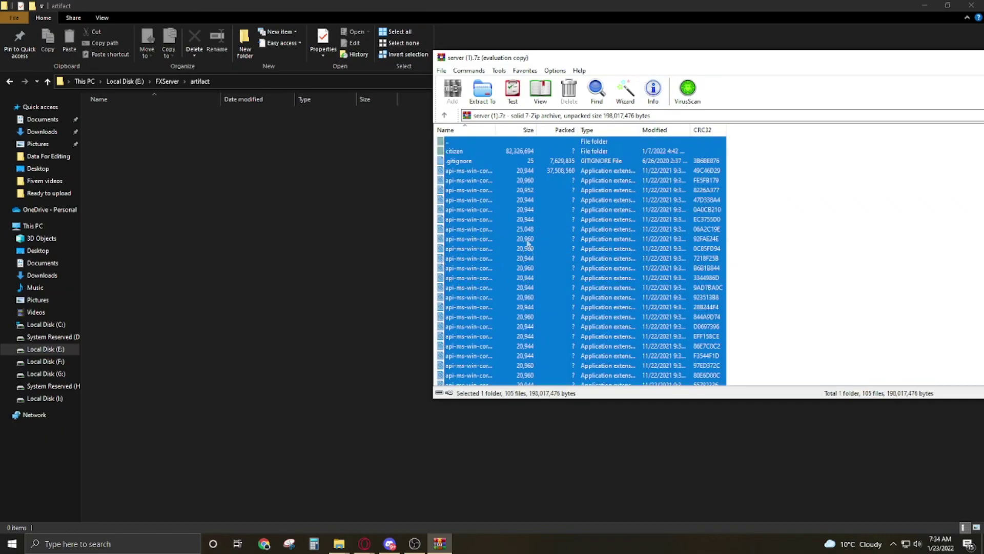
drag(618, 275, 243, 266)
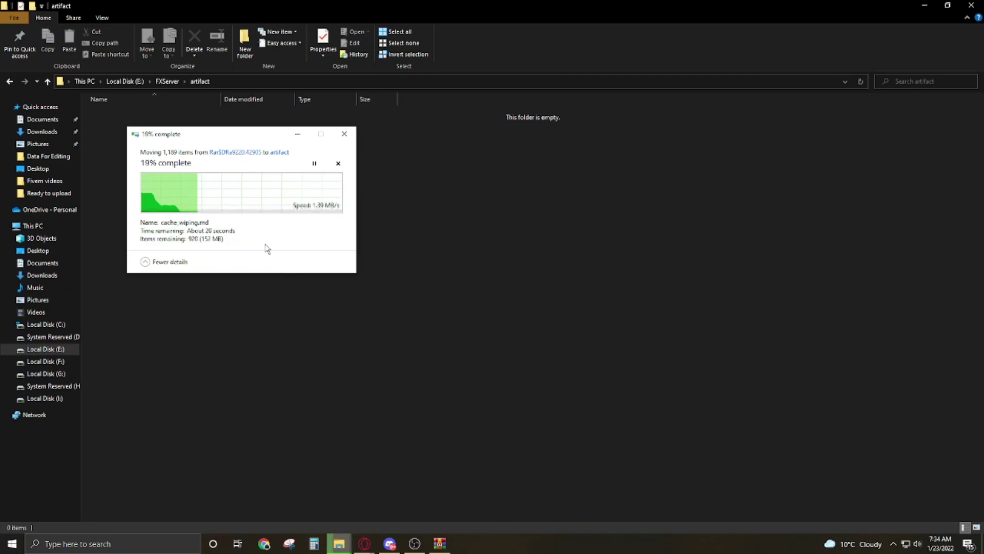
drag(237, 136, 386, 140)
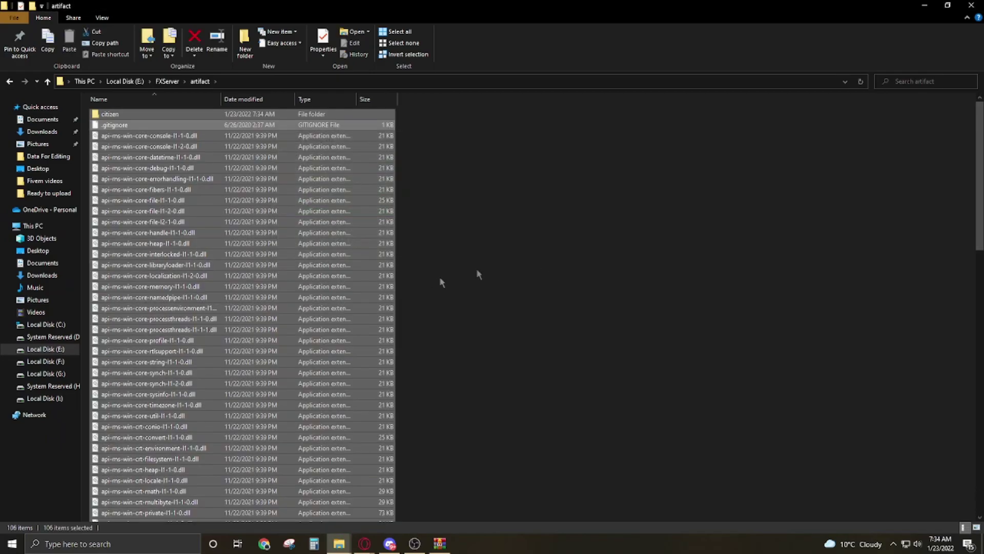
click(525, 271)
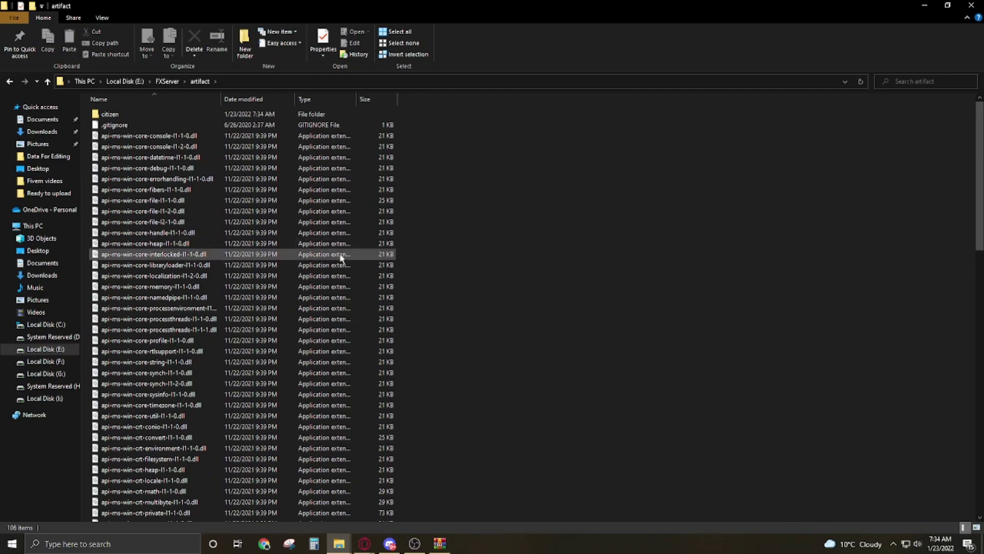
Step: Launch the FXServer application from the artifact folder
scroll(344, 261, down, 4)
scroll(354, 270, down, 14)
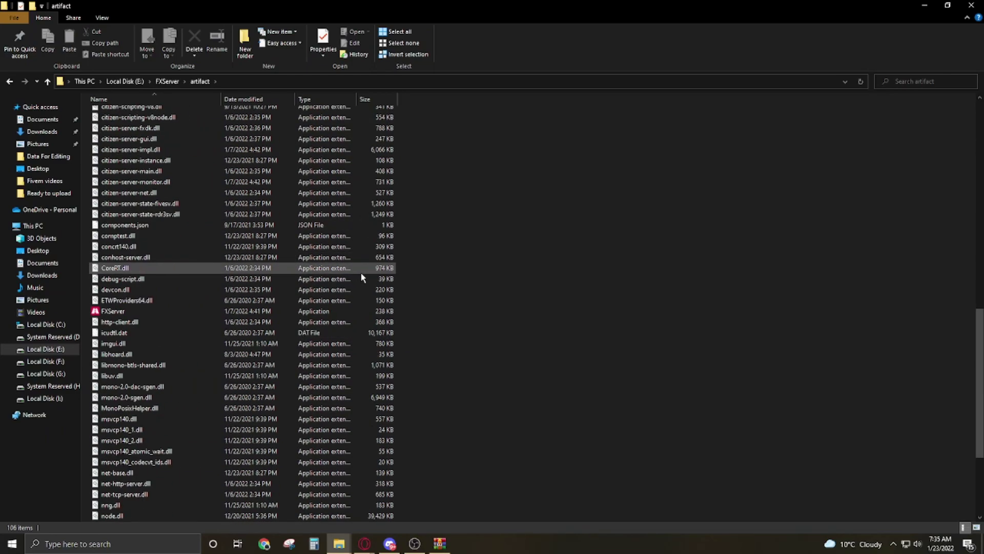
click(102, 280)
mouse_move(105, 283)
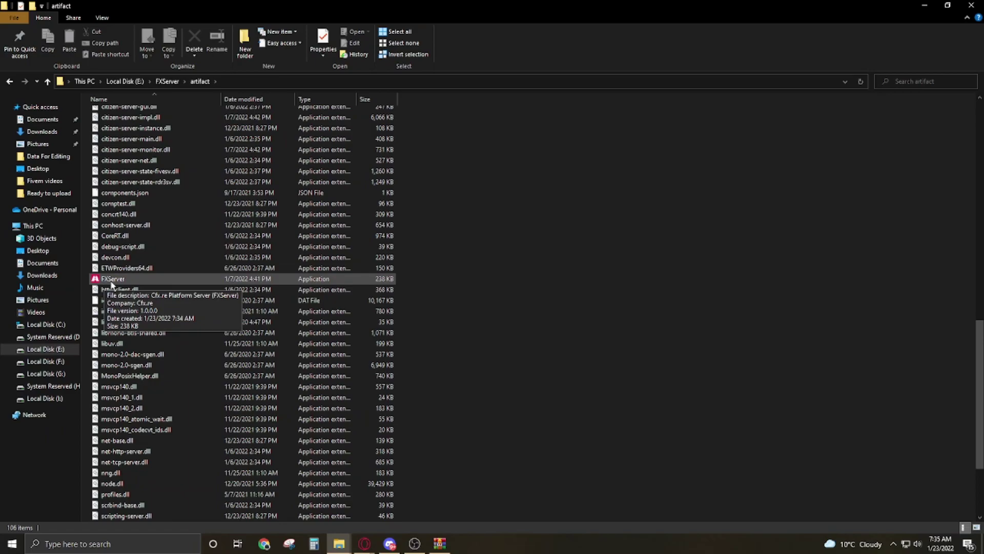
double_click(111, 281)
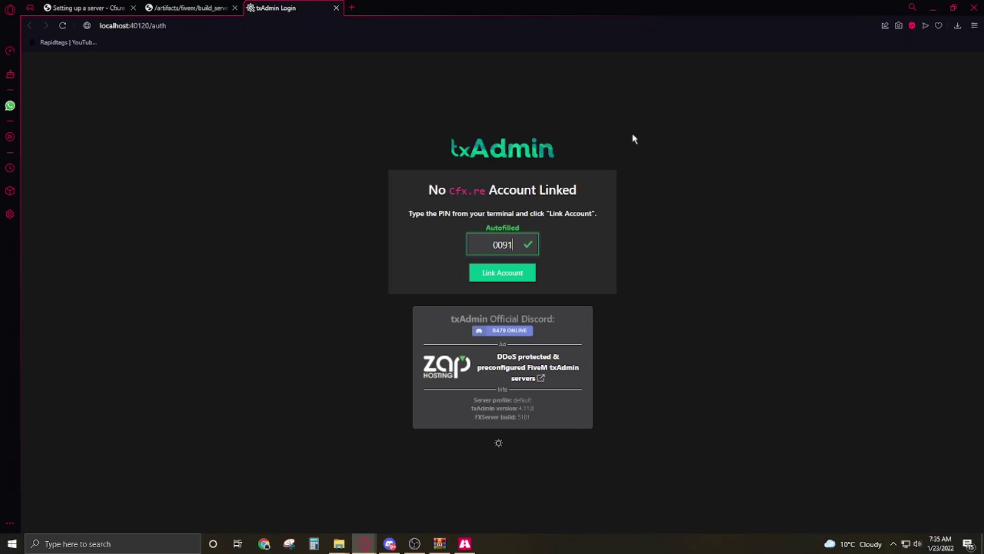
Step: Link the Cfx.re account to txAdmin using the autofilled PIN and authorize txAdmin's access
key(super+Down)
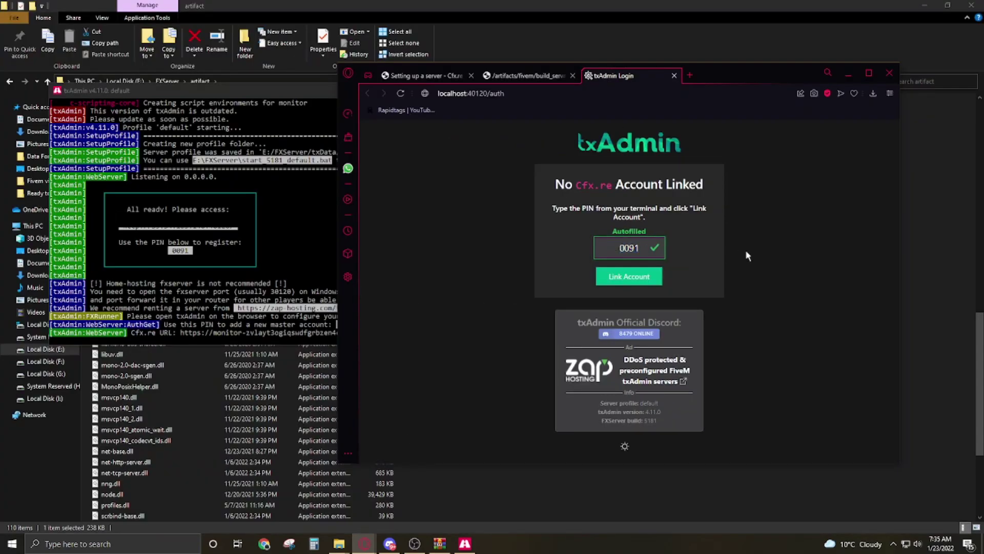
click(615, 279)
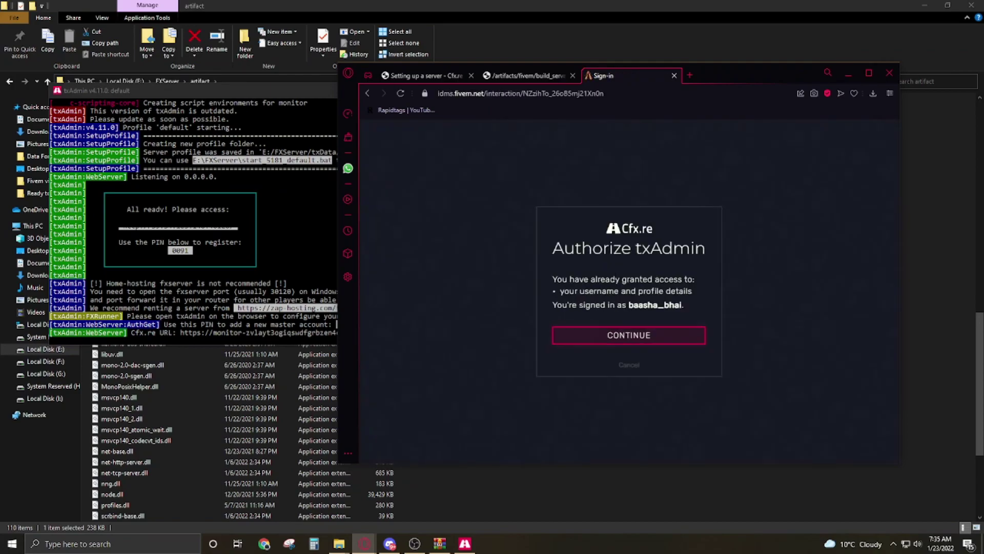
click(622, 342)
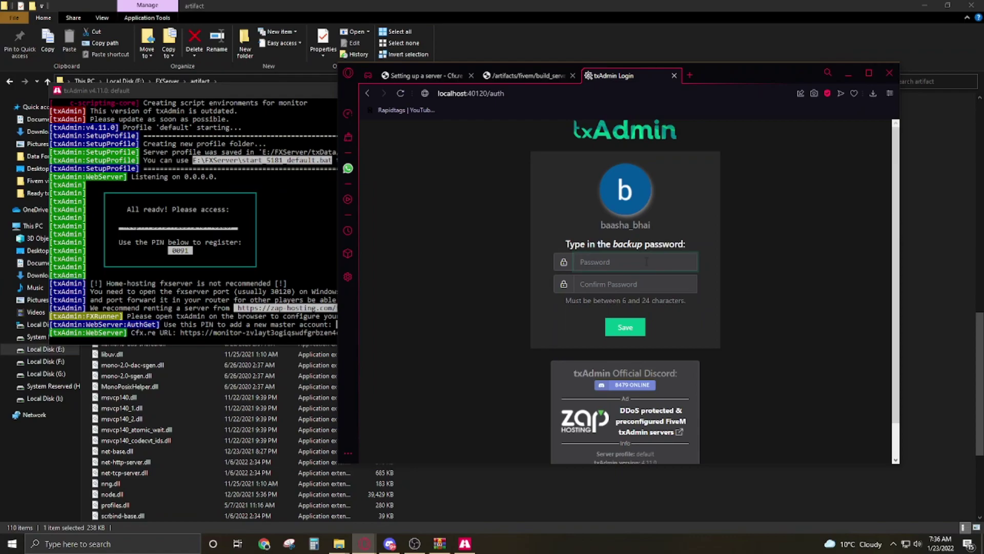
Step: Enter and confirm a backup password for the txAdmin master account and save it
text(••)
key(Tab)
text(•)
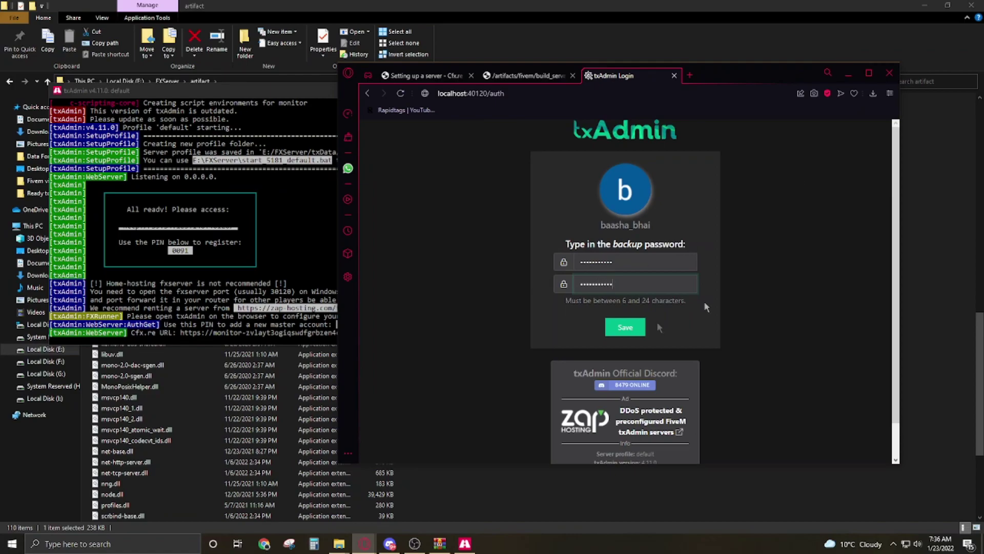
click(626, 332)
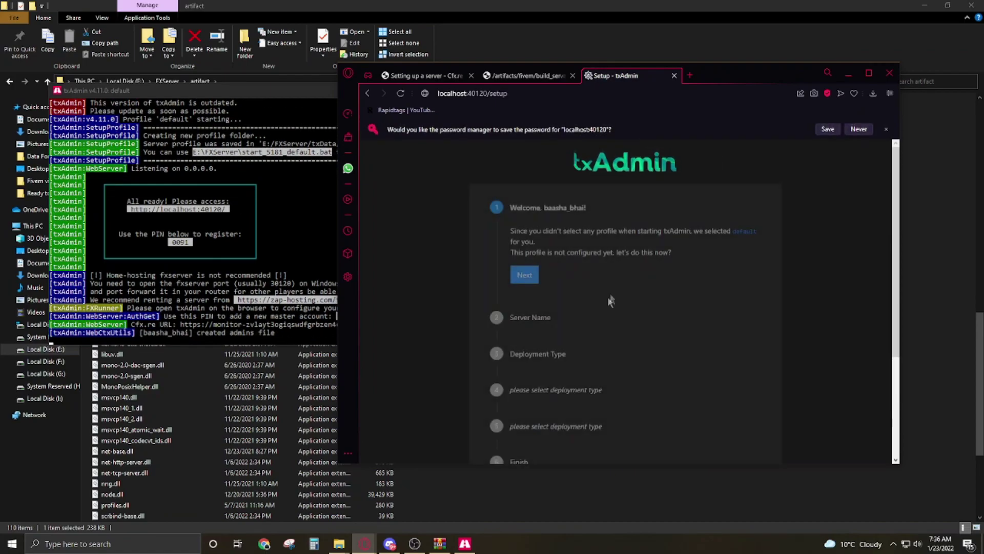
Step: Maximize the browser window, begin the profile setup and name the server Titan
key(super+Up)
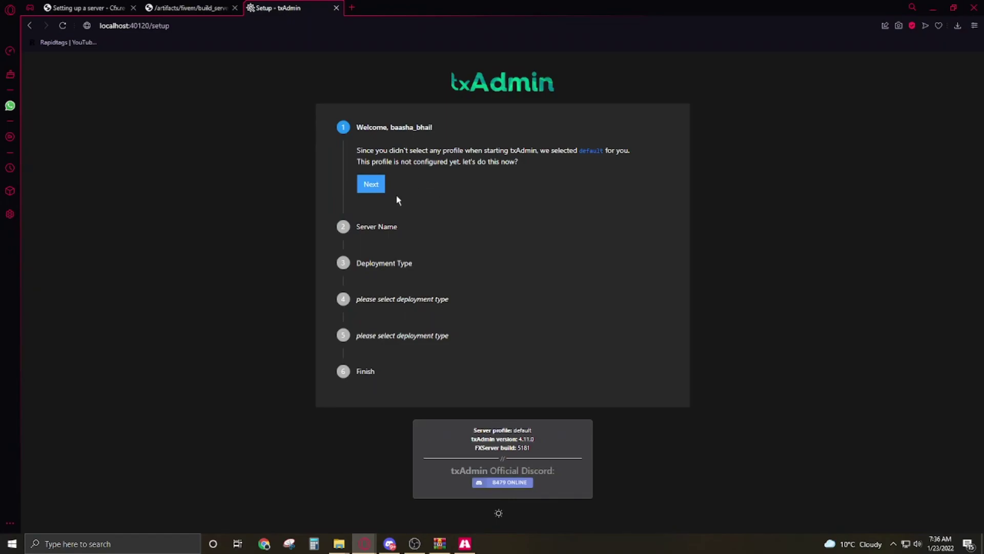
click(363, 185)
drag(412, 204, 322, 202)
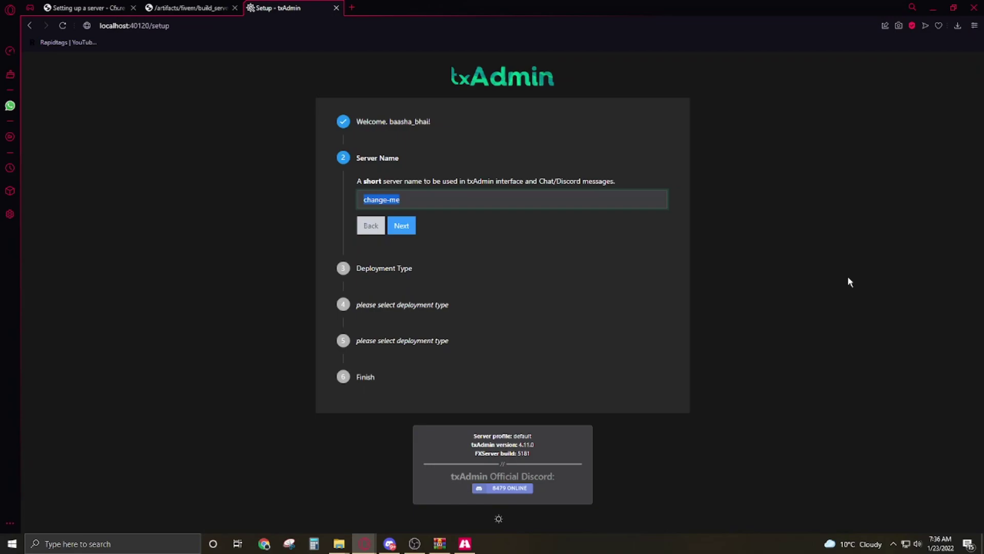
text(Tit)
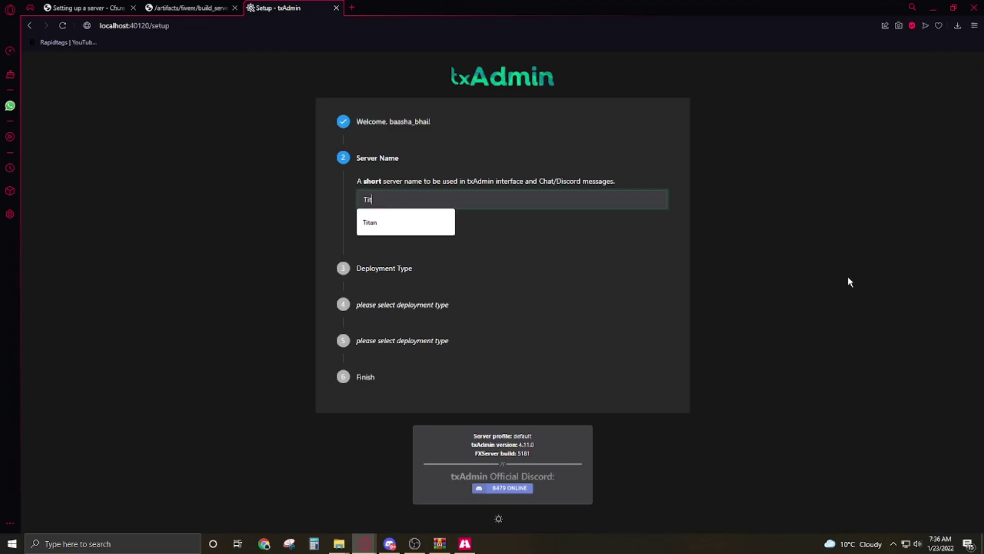
text(an)
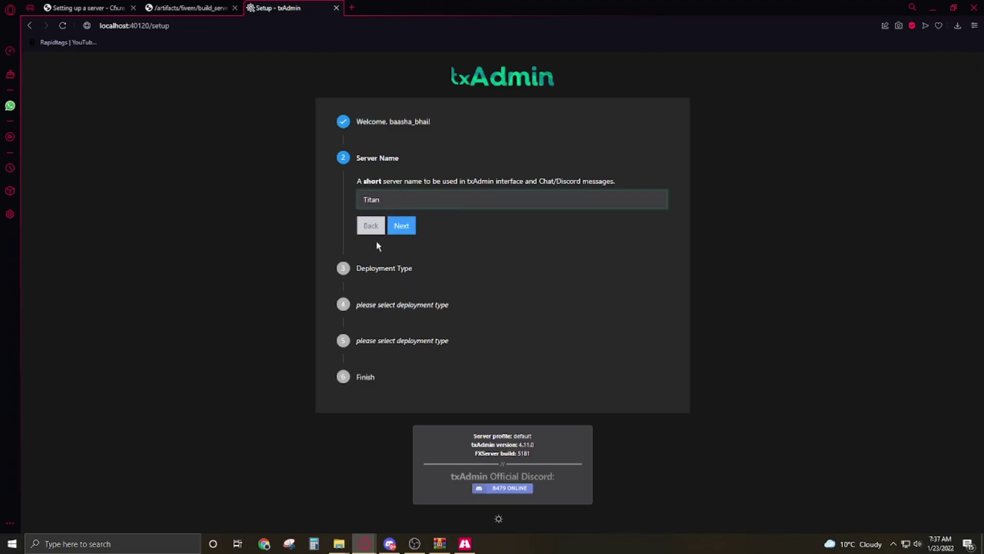
click(402, 226)
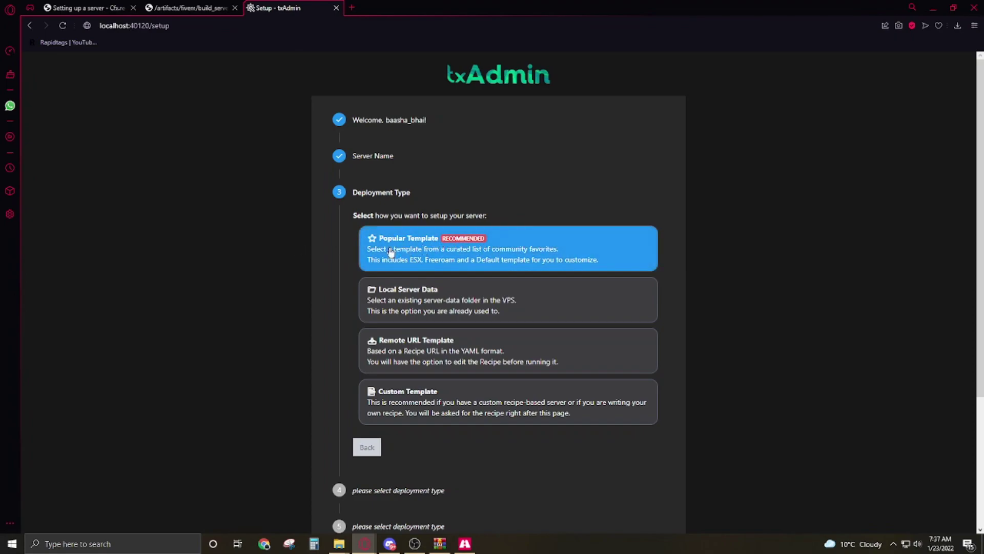
Step: Choose the CFX Default popular template, accept the suggested data location and continue to the Recipe Deployer
click(466, 251)
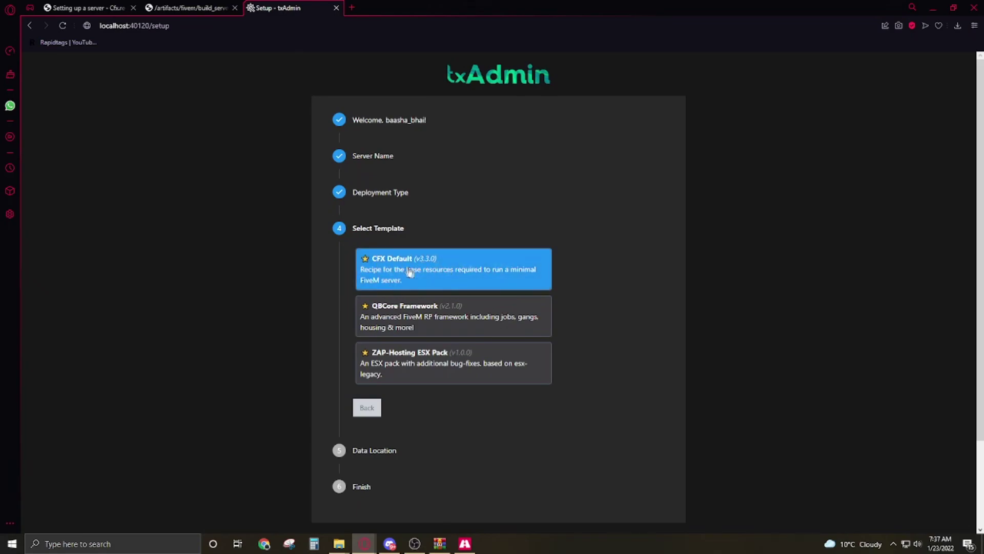
click(407, 272)
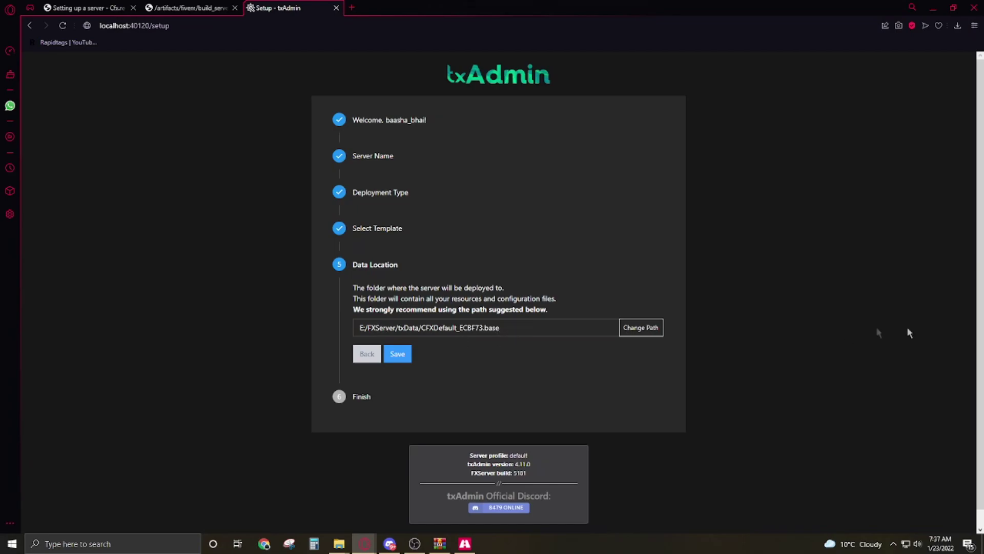
click(397, 358)
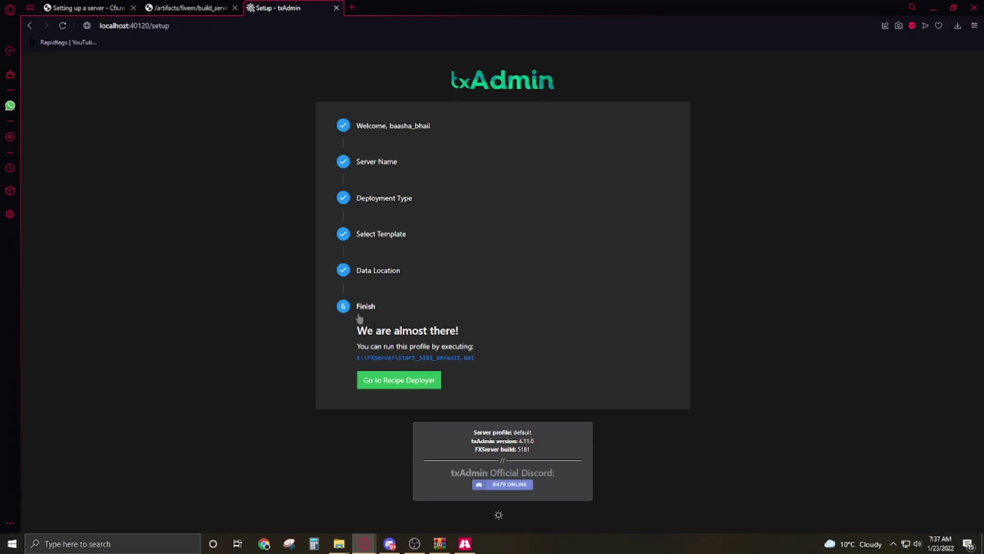
click(420, 383)
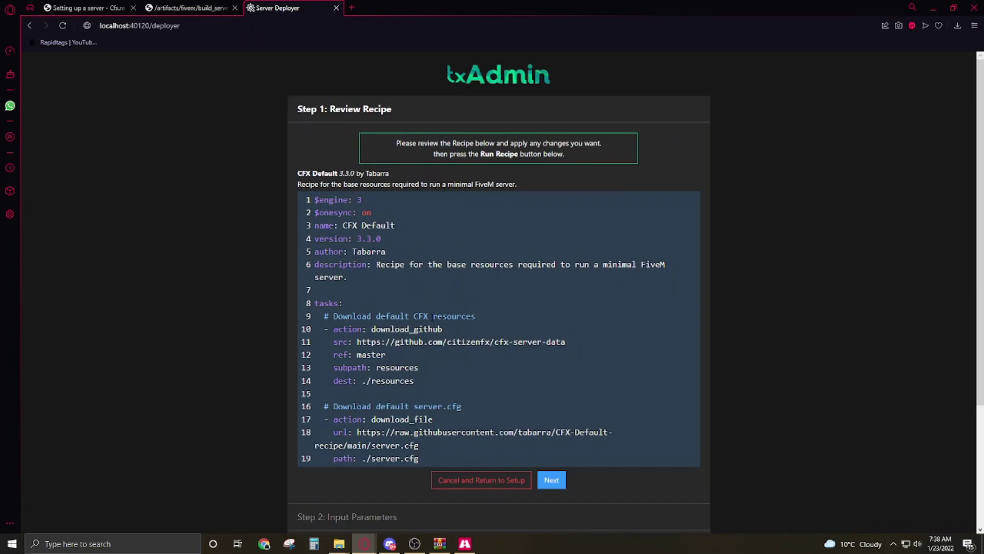
Step: Accept the CFX Default recipe unchanged, then open Keymaster from the license key parameter and sign in
scroll(558, 384, down, 3)
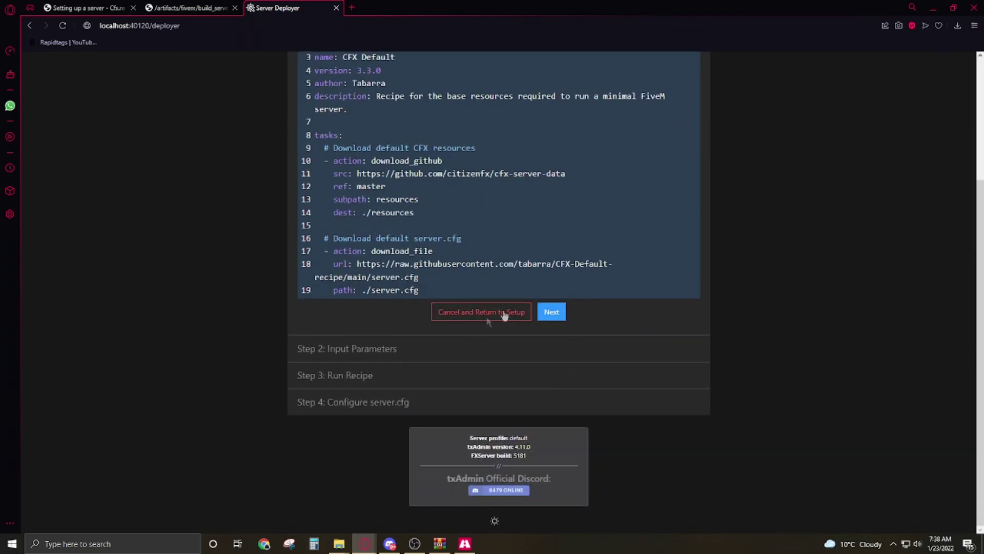
click(552, 314)
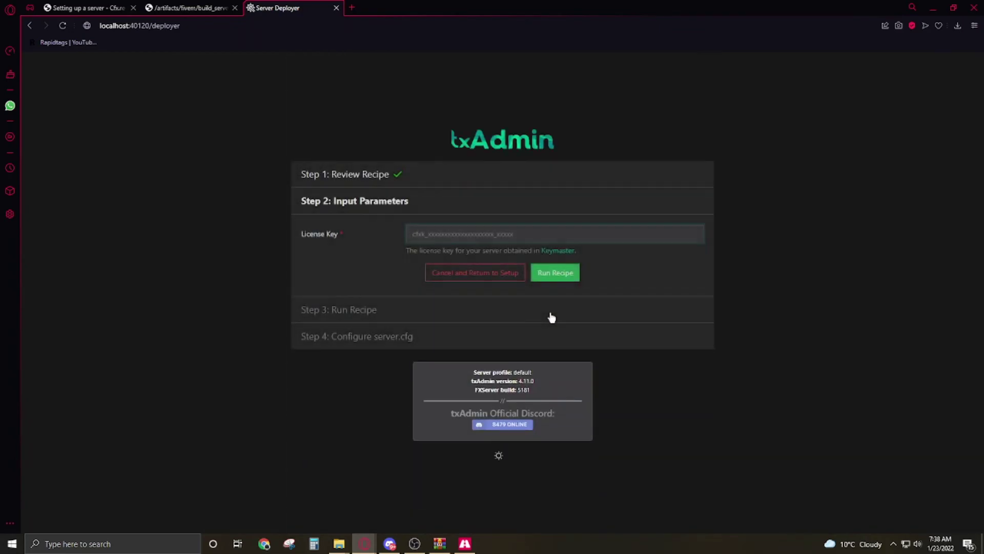
click(560, 254)
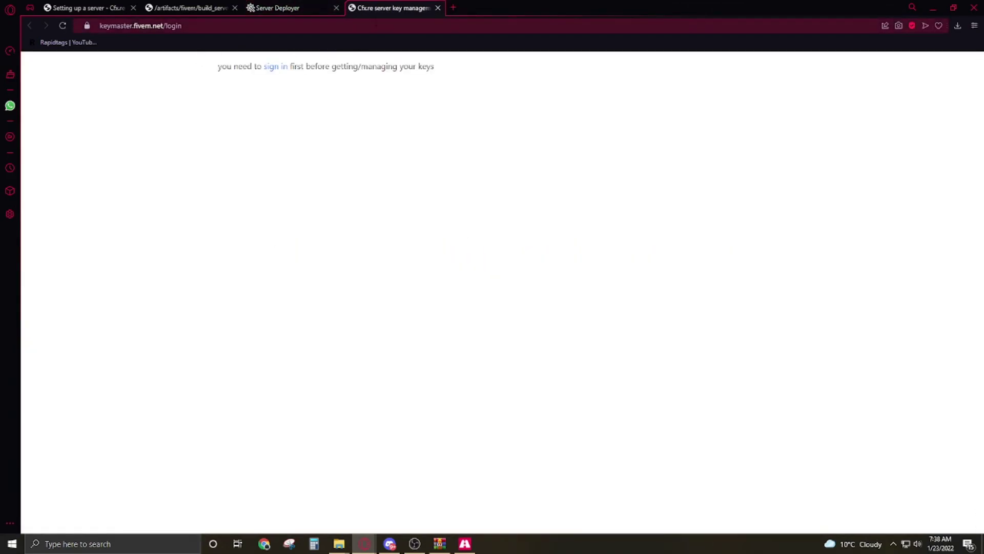
click(281, 71)
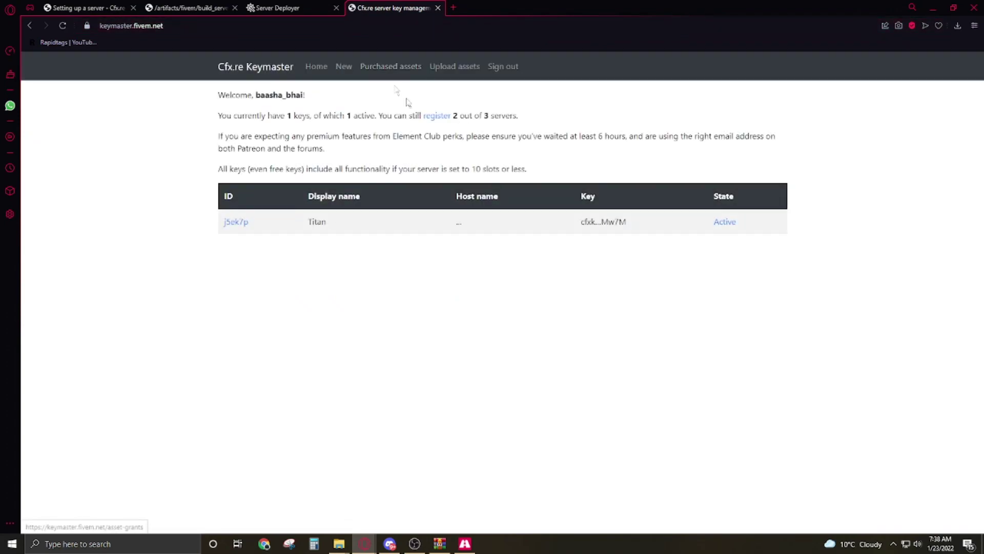
Step: Start registering a new server key in Keymaster with the display name Titan
click(437, 119)
click(254, 116)
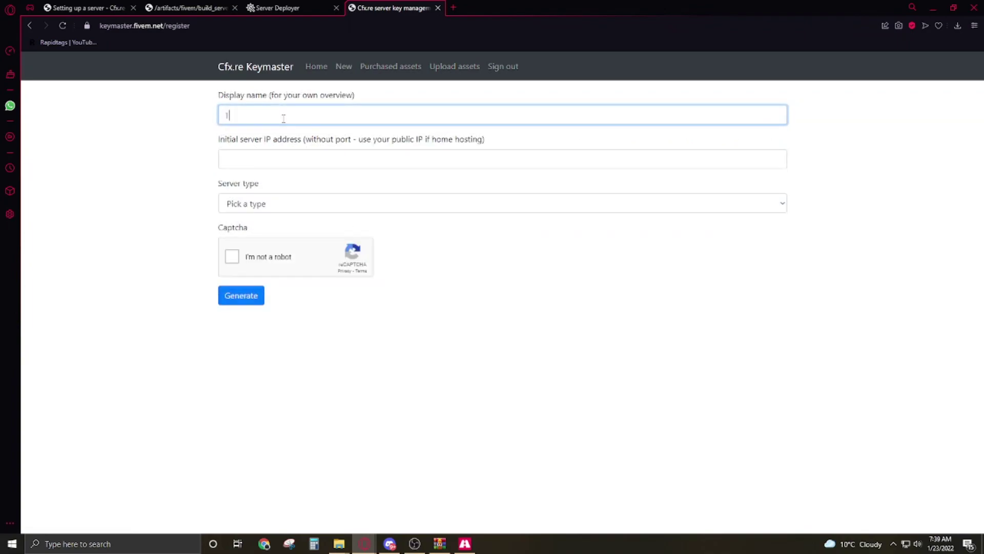
key(Tab)
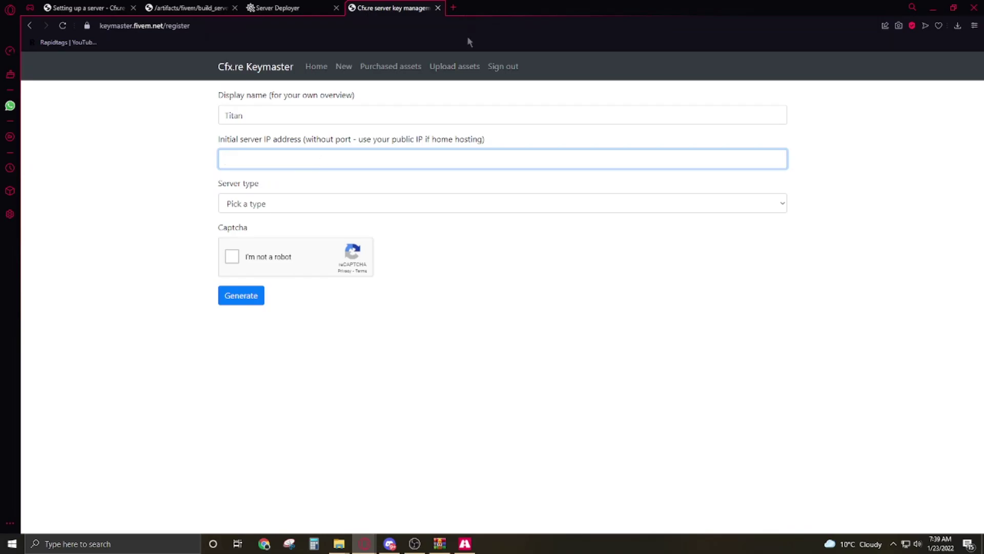
Step: Look up "my ip address" on Google in a new tab and copy the public IP into Keymaster's initial server IP address
click(455, 8)
click(442, 96)
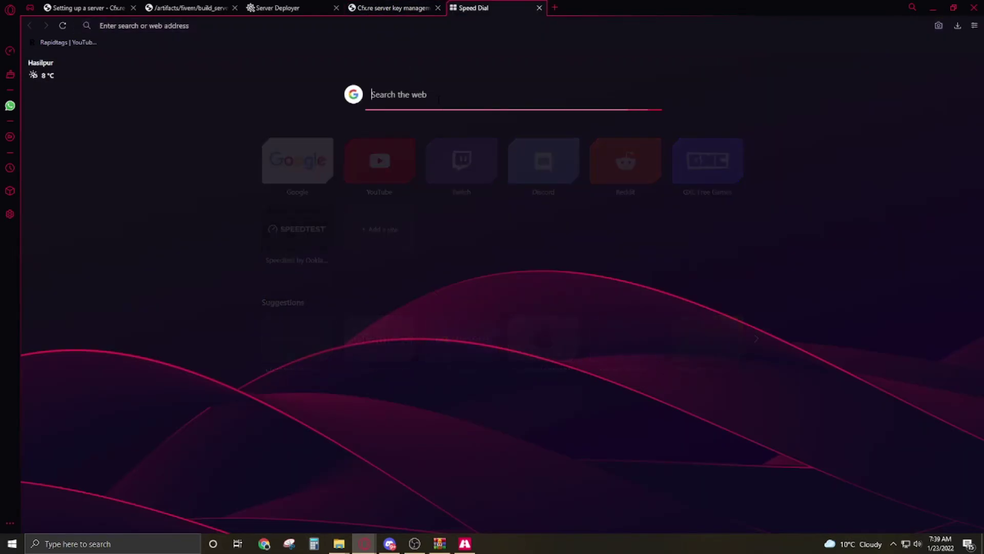
text(my ip)
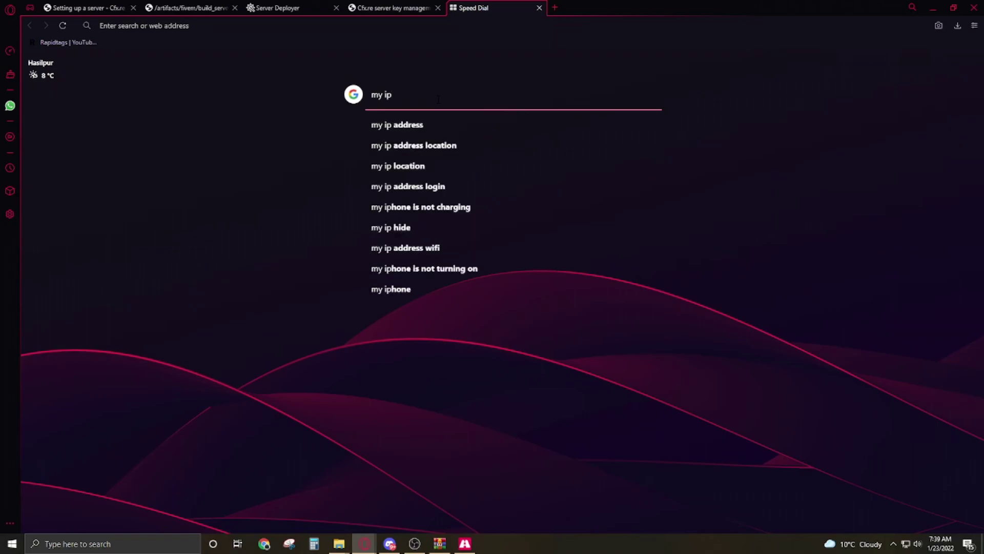
key(Down)
key(Return)
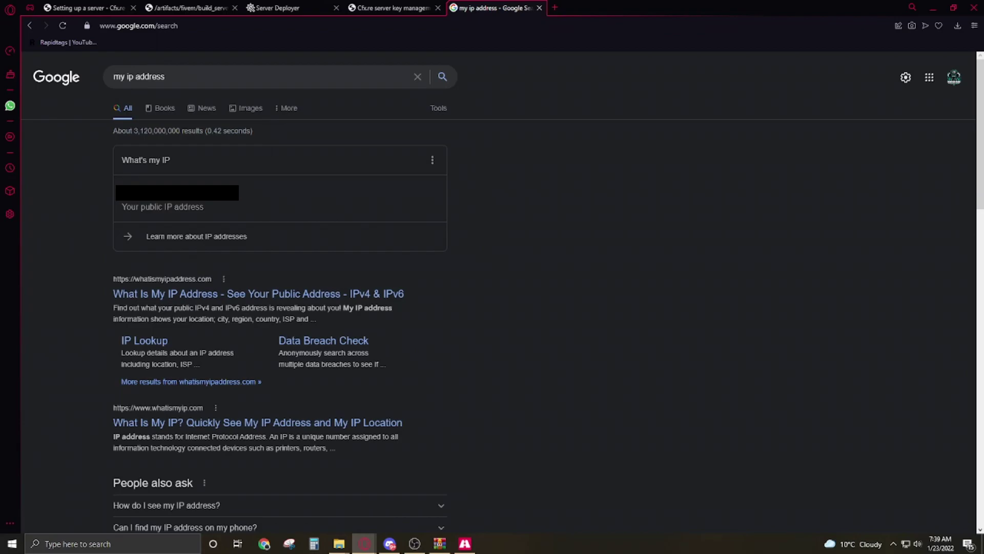
drag(122, 191, 188, 191)
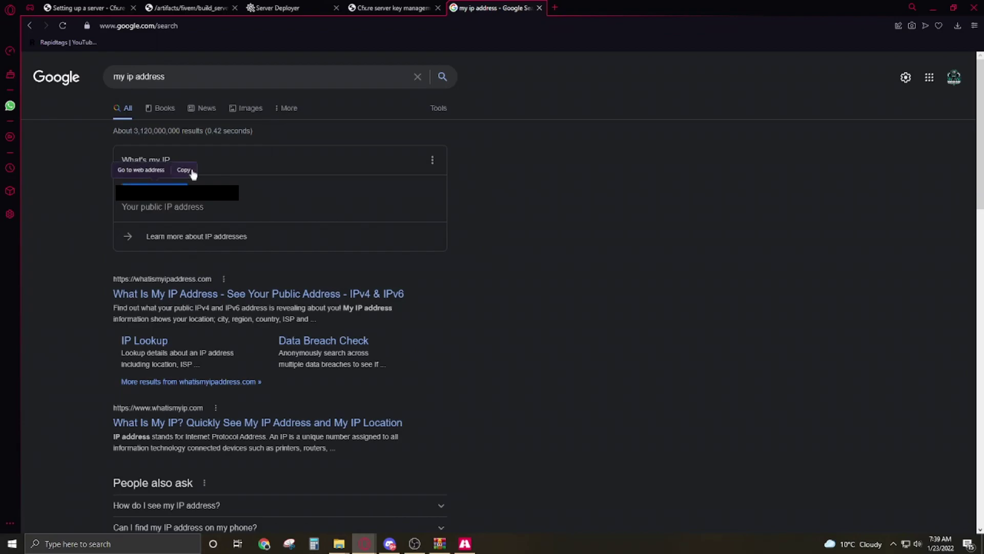
click(185, 170)
click(368, 9)
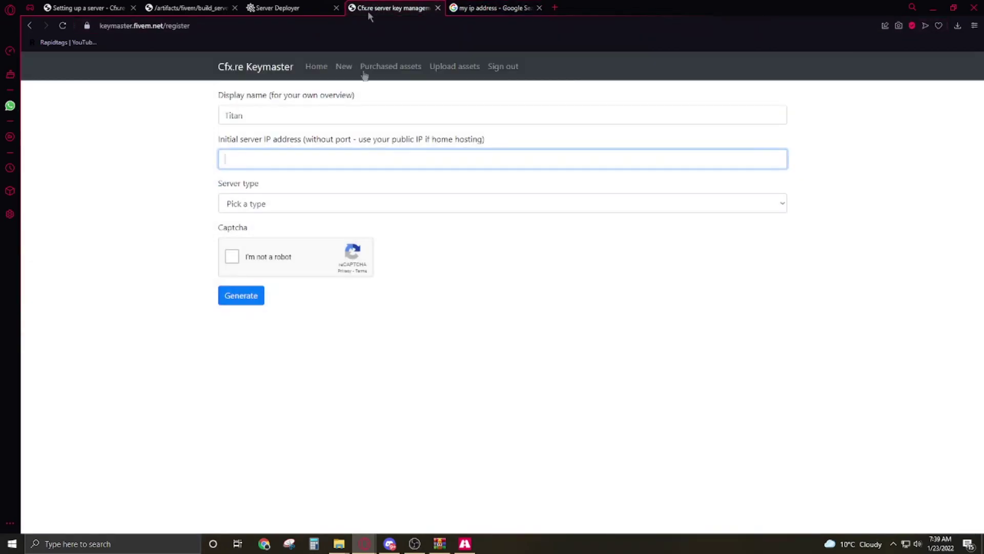
key(ctrl+v)
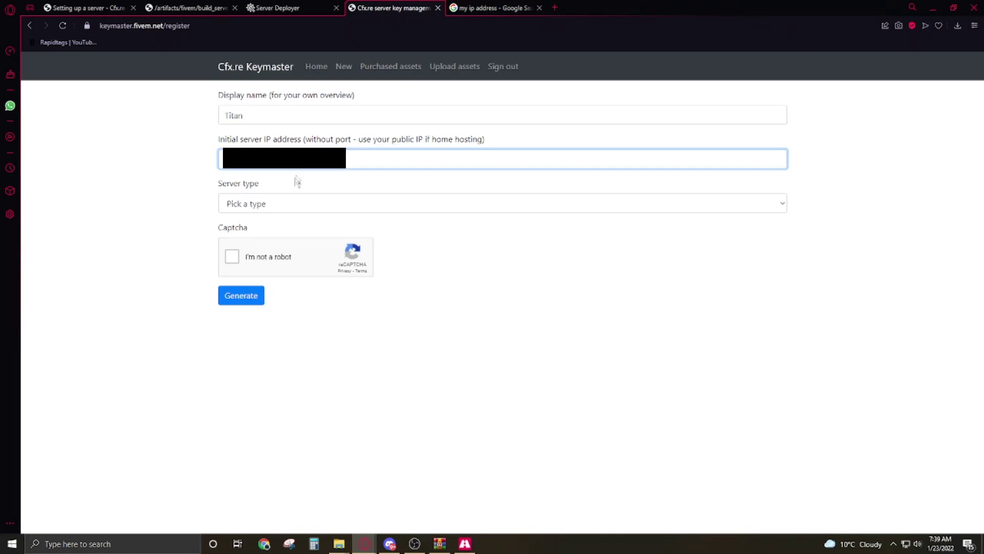
Step: Set the server type to Other/Home hosted and the provider to Home Hosted, complete the captcha and generate the key
click(273, 205)
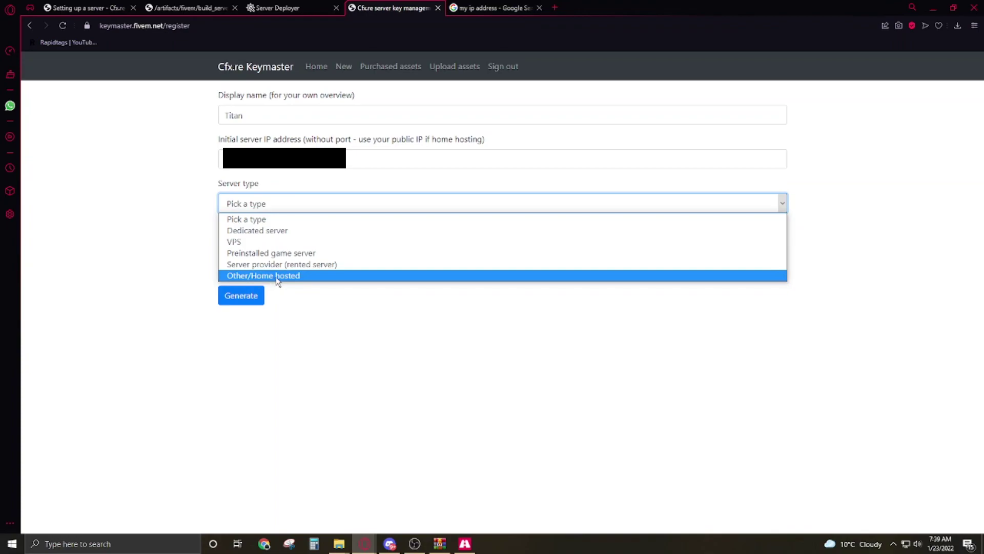
click(297, 277)
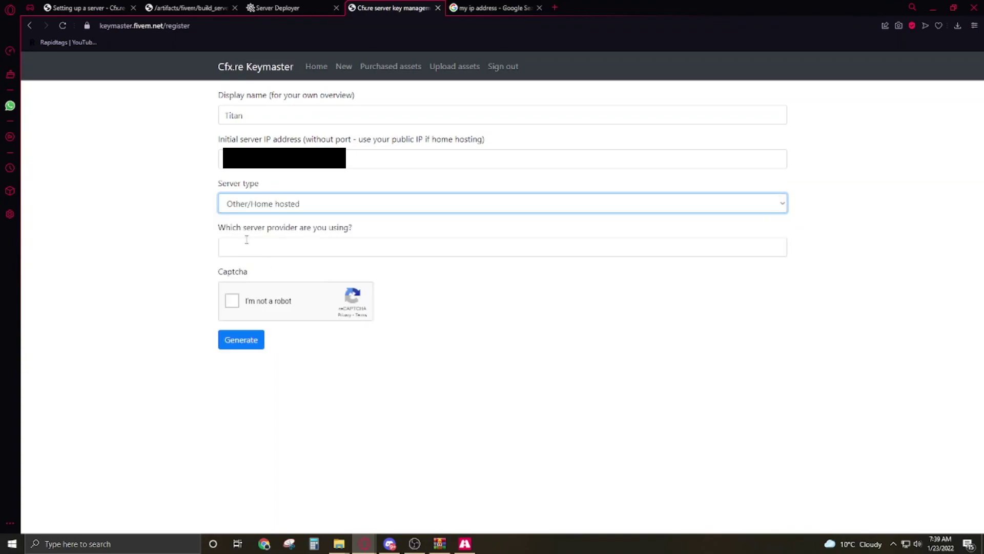
click(300, 243)
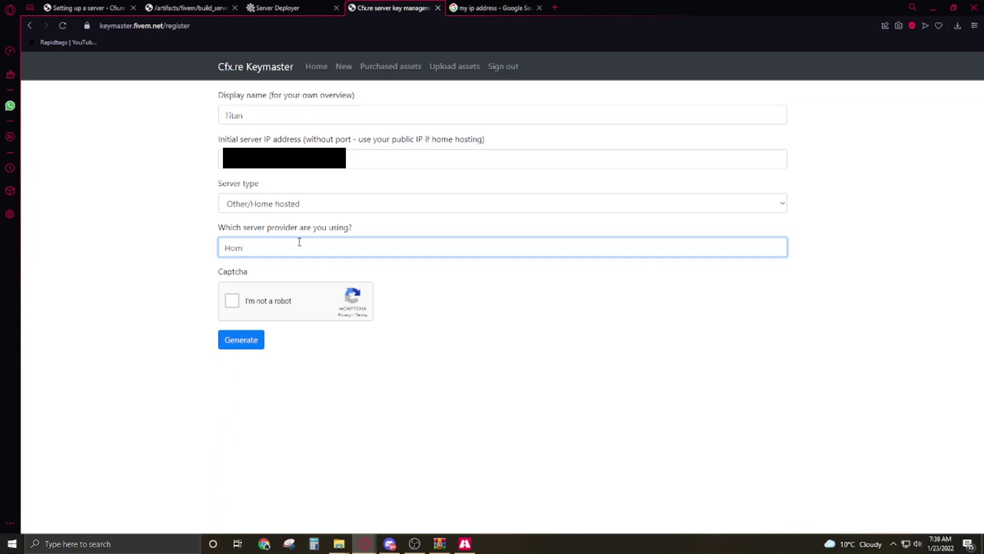
text(Home Hosted)
click(233, 304)
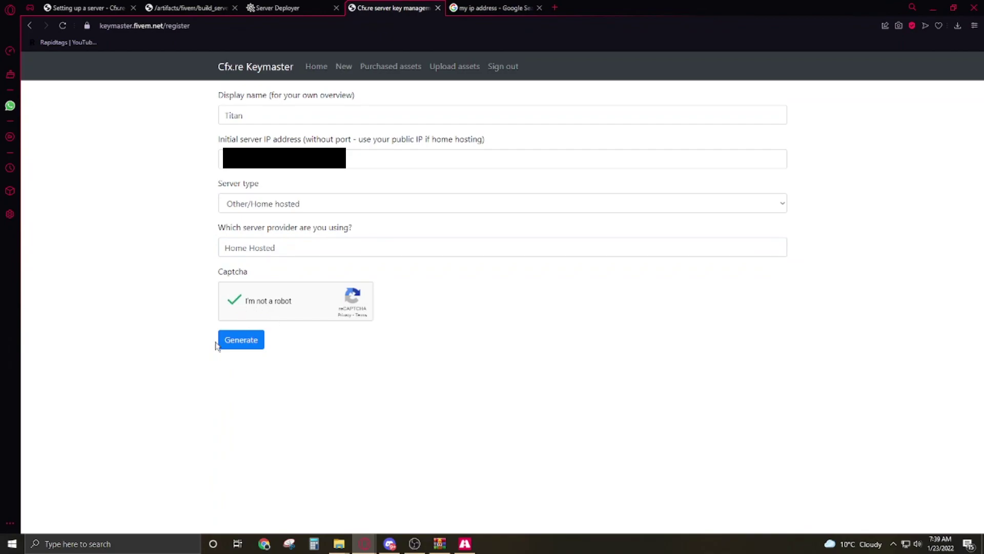
click(240, 341)
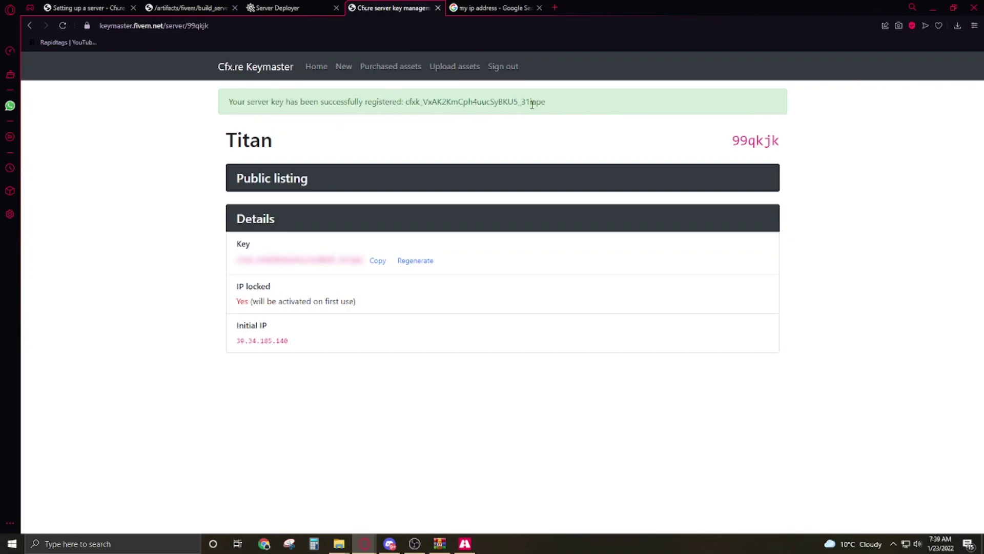
Step: Copy the generated server key from Keymaster into the deployer's License Key field and run the recipe
click(63, 25)
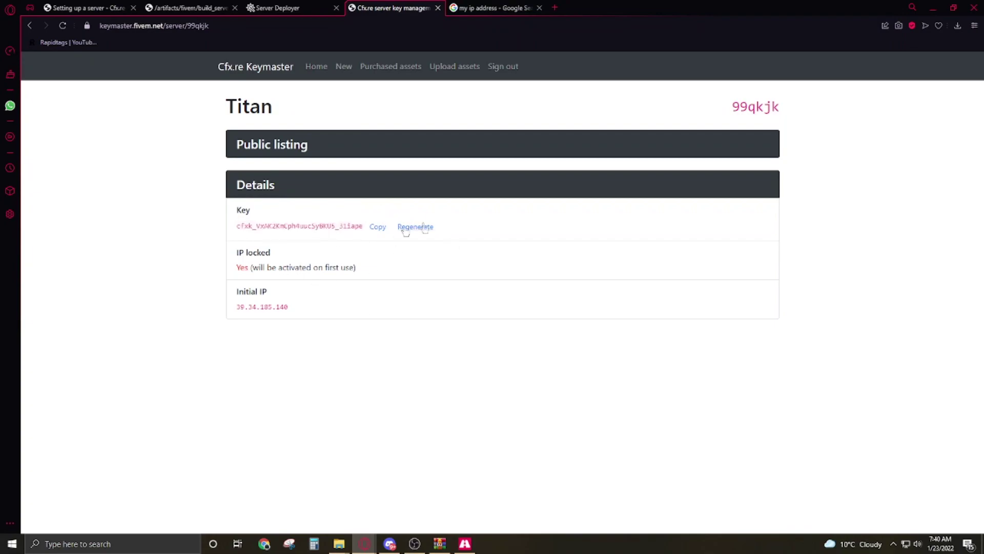
click(381, 230)
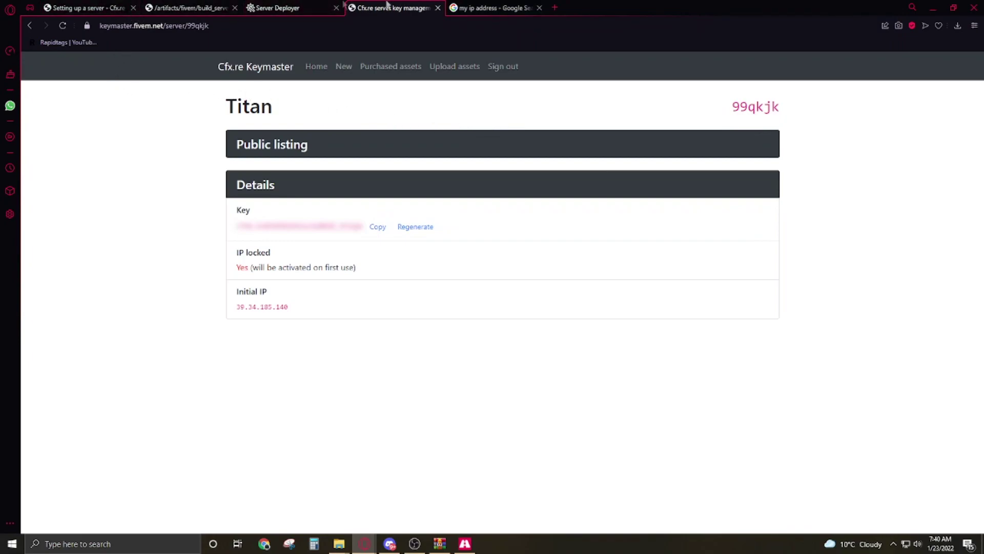
click(275, 7)
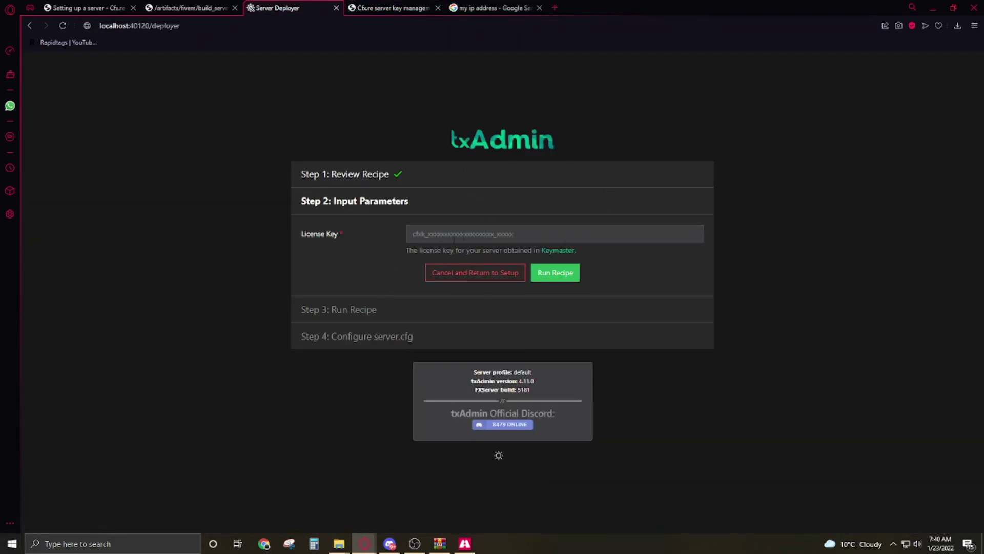
click(517, 234)
key(ctrl+v)
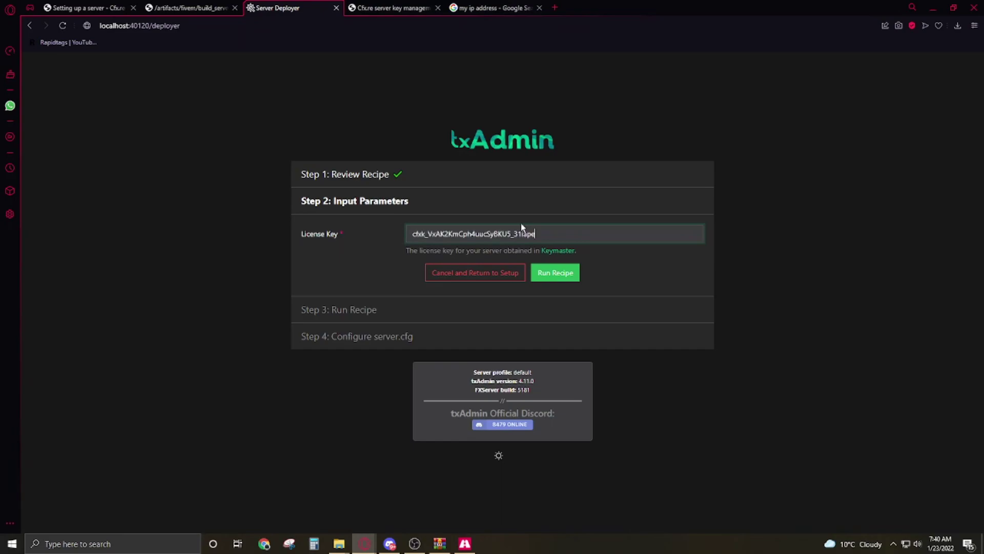
click(542, 277)
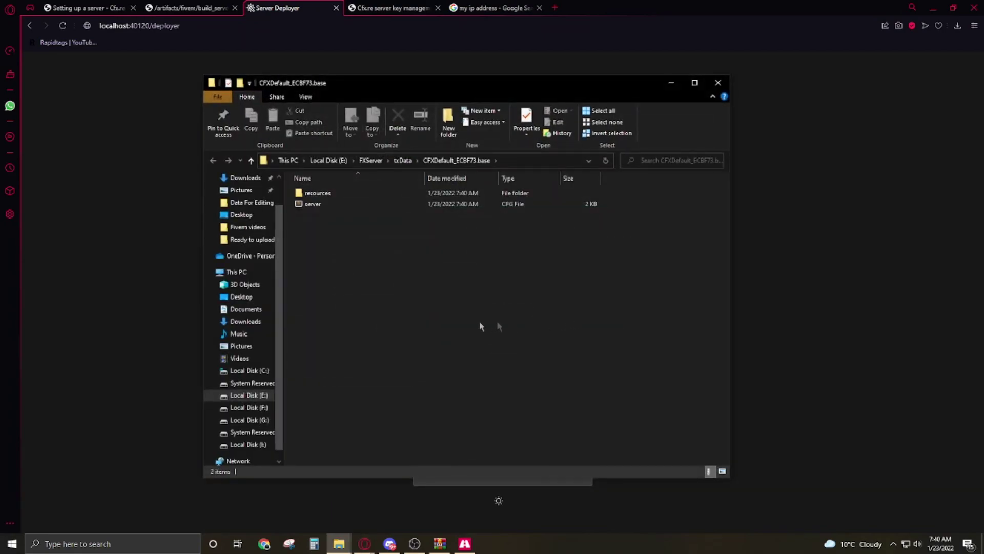
Step: Save the generated server.cfg and run the server, checking the cfx.re startup banner in the Live Console
drag(485, 86, 687, 79)
drag(554, 80, 312, 84)
click(503, 345)
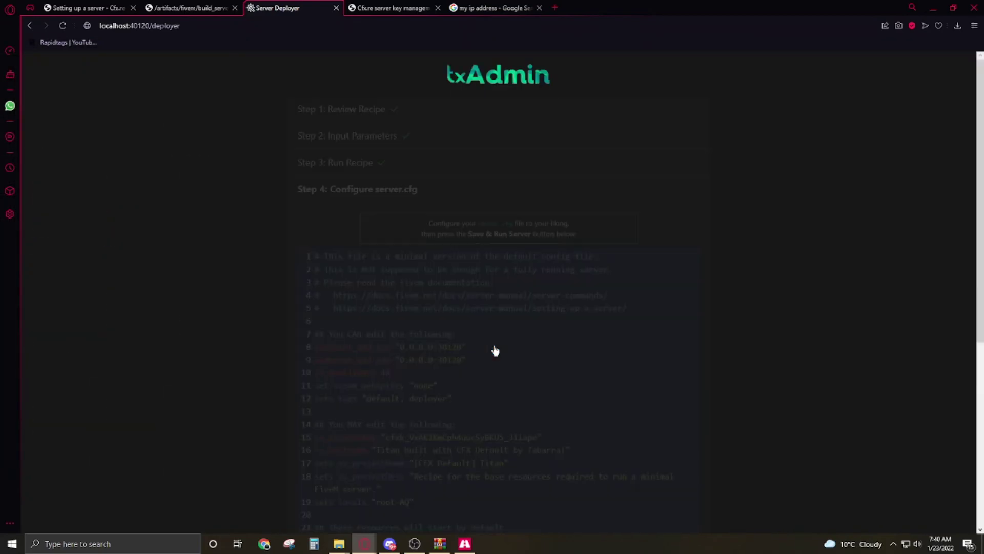
scroll(485, 308, down, 6)
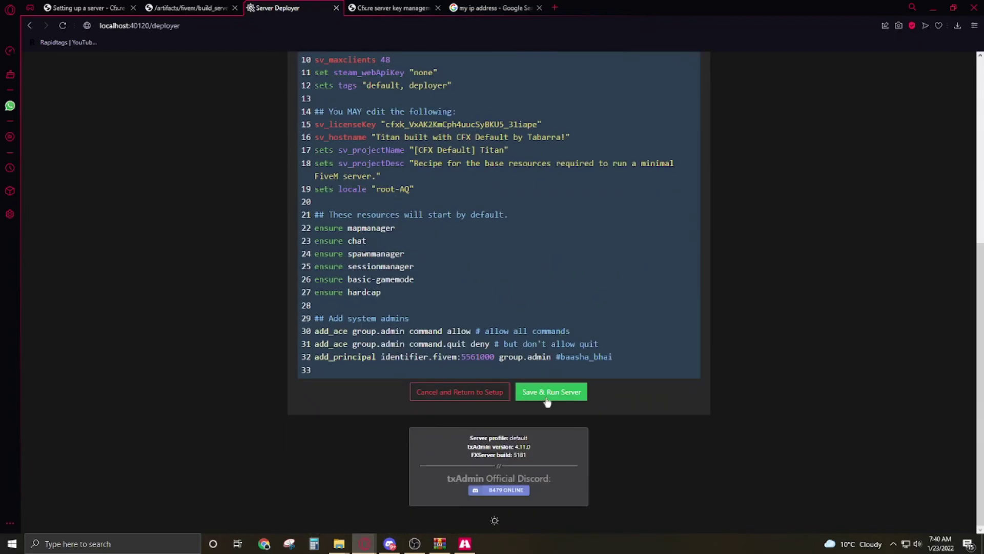
click(547, 399)
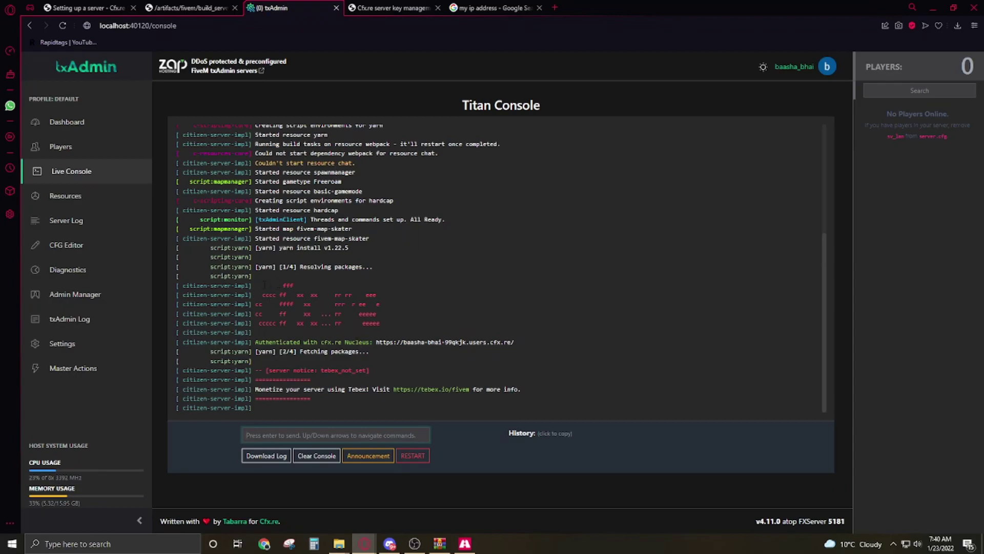
drag(260, 285, 382, 323)
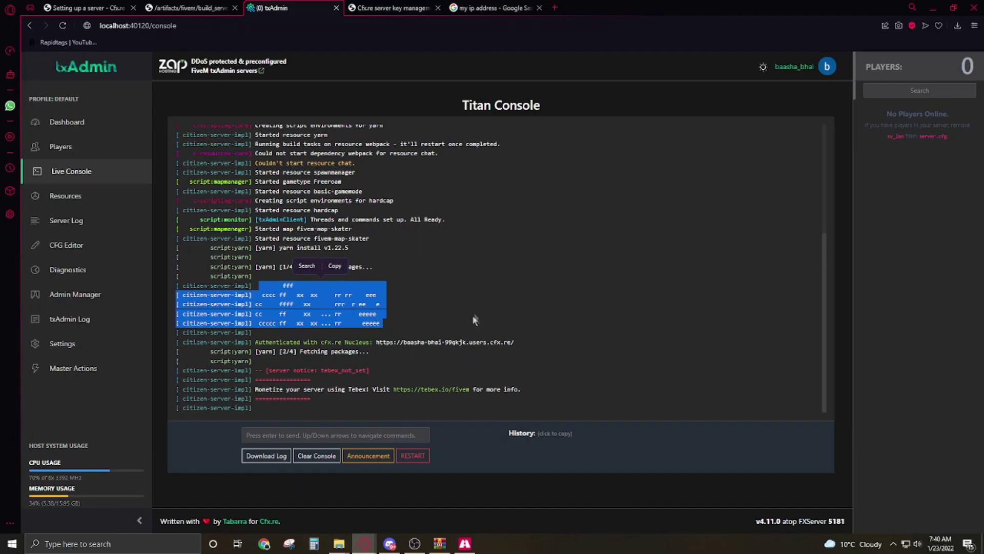
click(409, 316)
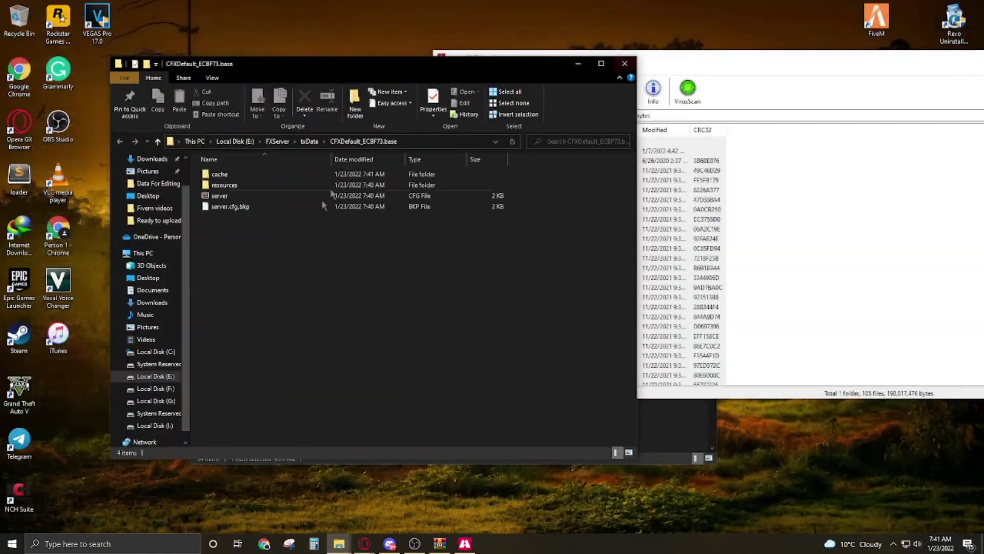
Step: Reposition and enlarge the CFXDefault_ECBF73.base folder window on the desktop
drag(434, 67, 425, 37)
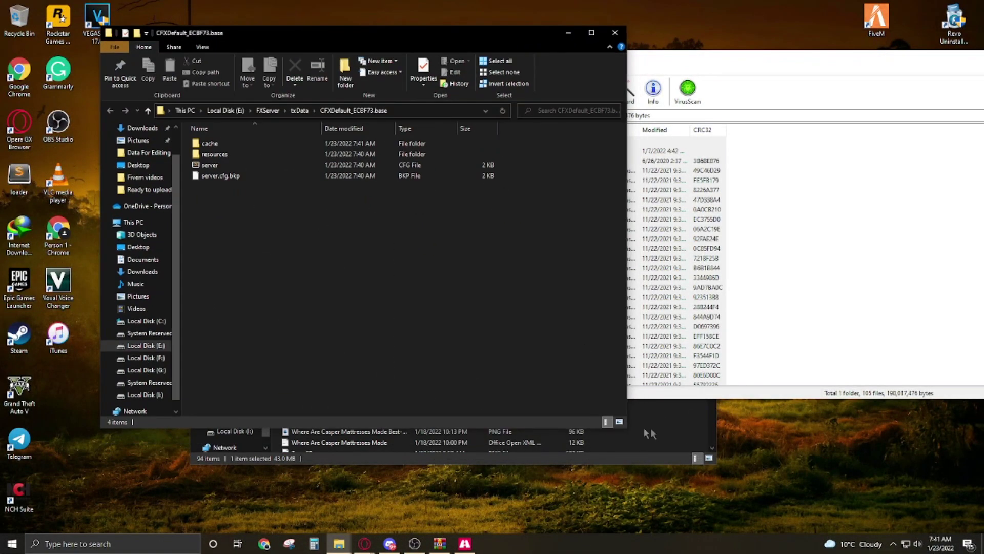
drag(626, 428, 773, 504)
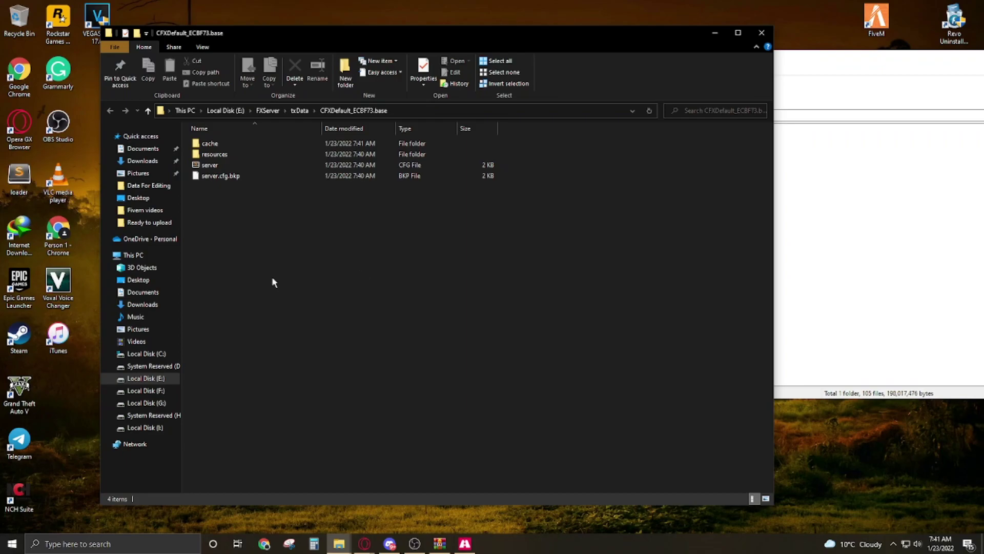
right_click(852, 476)
click(839, 464)
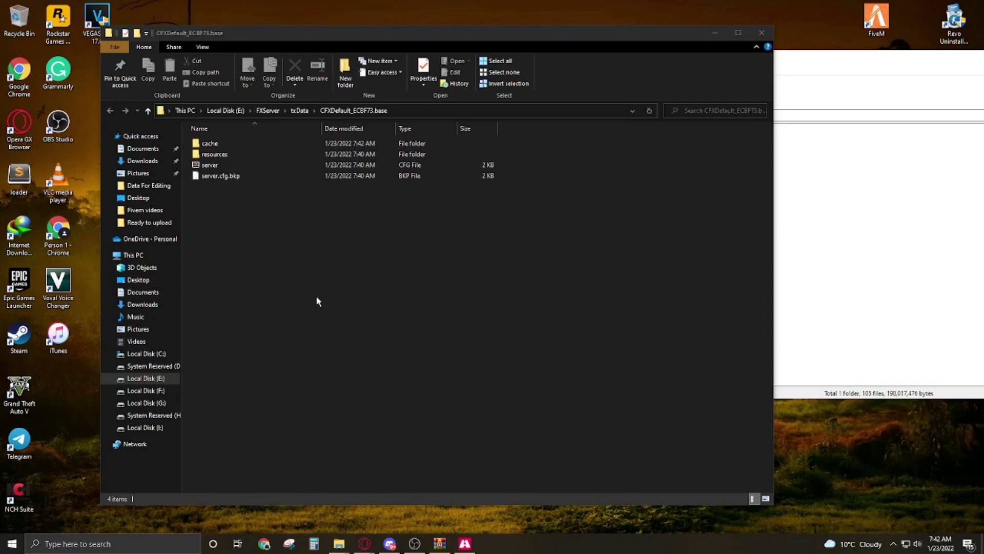
click(246, 233)
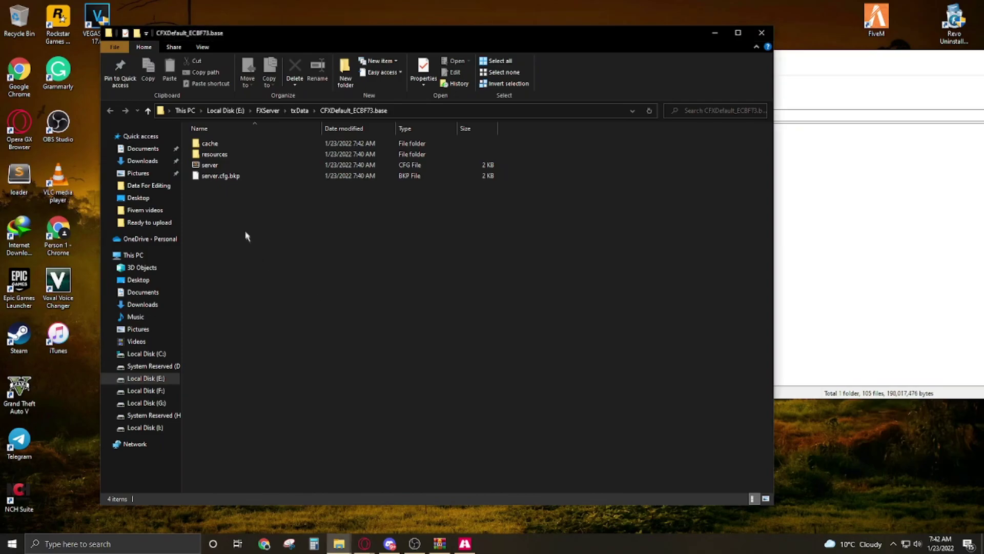
Step: Switch back to the txAdmin browser window and close the Keymaster and IP address search tabs
mouse_move(364, 543)
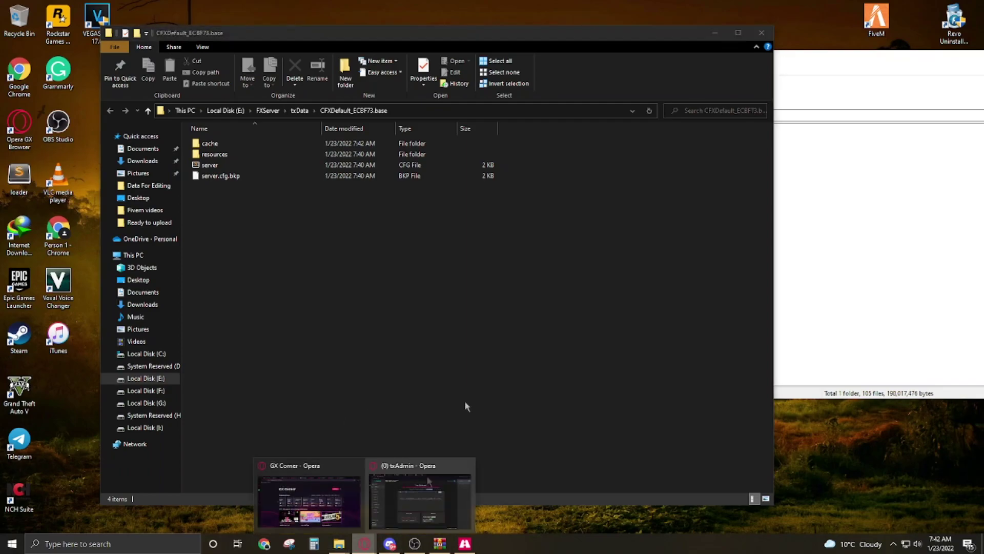
click(428, 474)
click(438, 7)
click(438, 8)
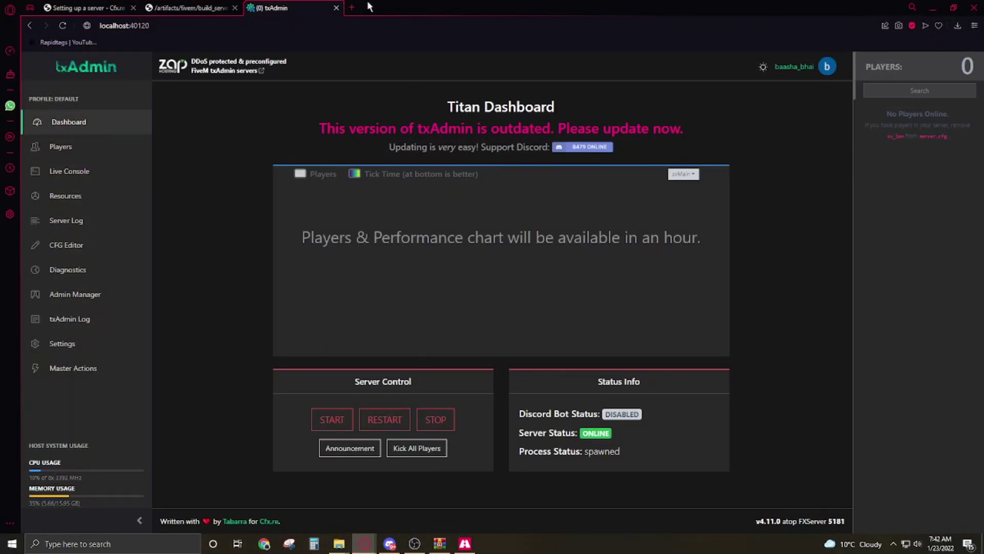
Step: Search Google for "vmenu fivem" in a new tab and open the vMenu GitHub releases page
click(350, 8)
click(395, 94)
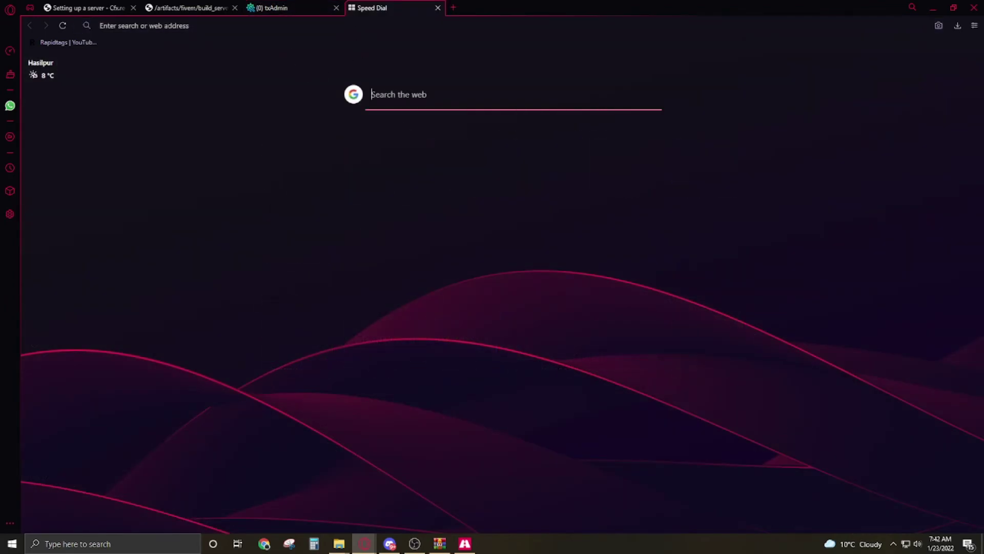
text(vemenu)
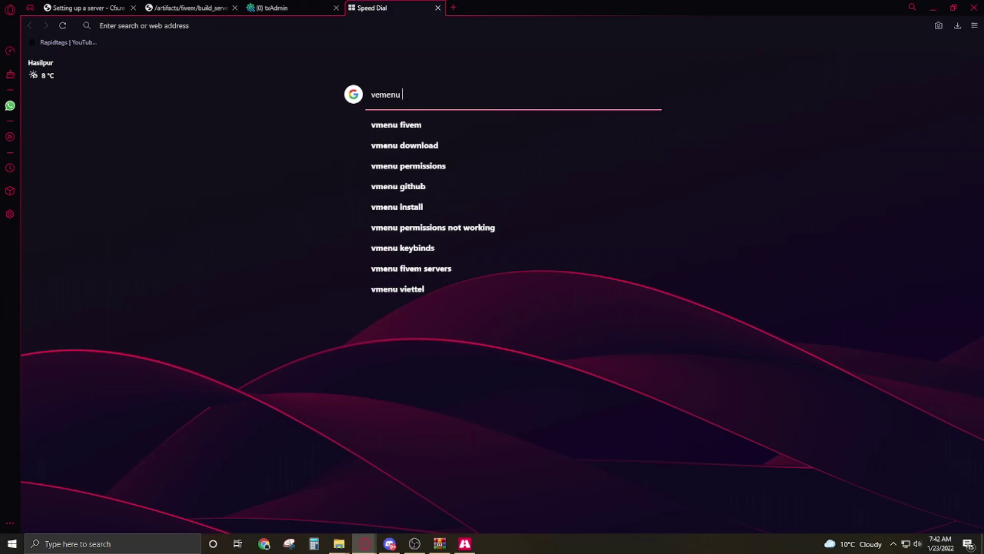
key(Down)
key(Return)
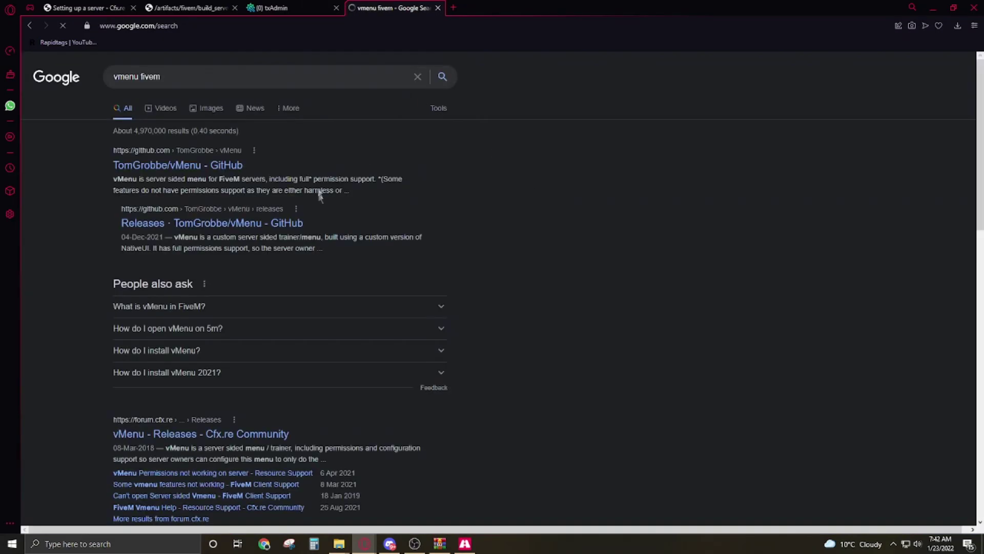
click(193, 227)
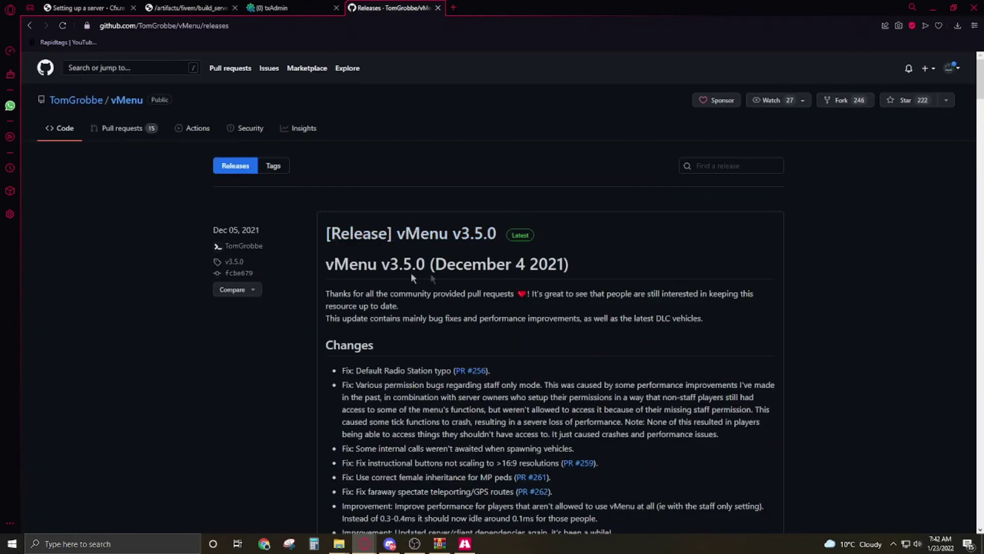
Step: Download vMenu-v3.5.0.zip from the latest release's assets and open the archive from the Downloads folder
scroll(408, 286, down, 2)
scroll(389, 287, down, 5)
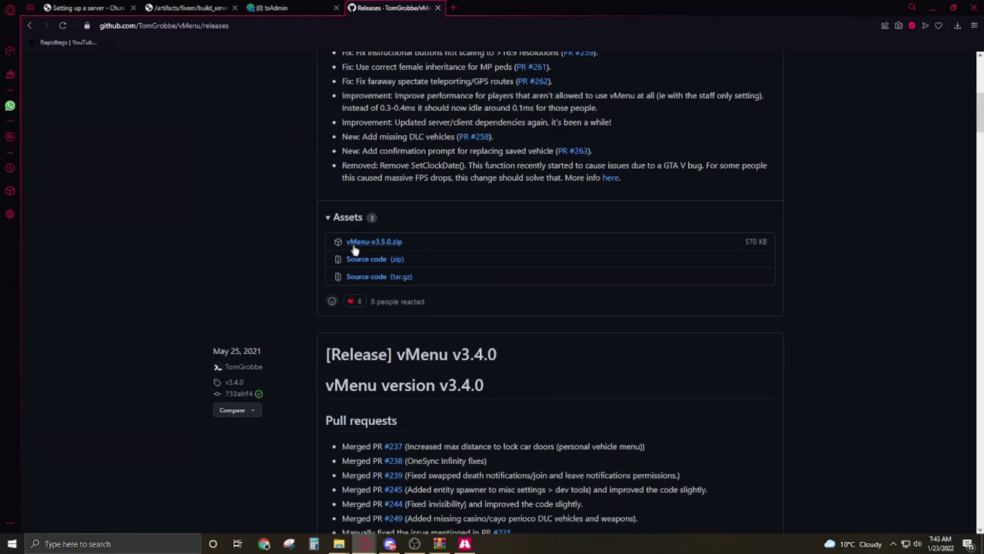
click(387, 245)
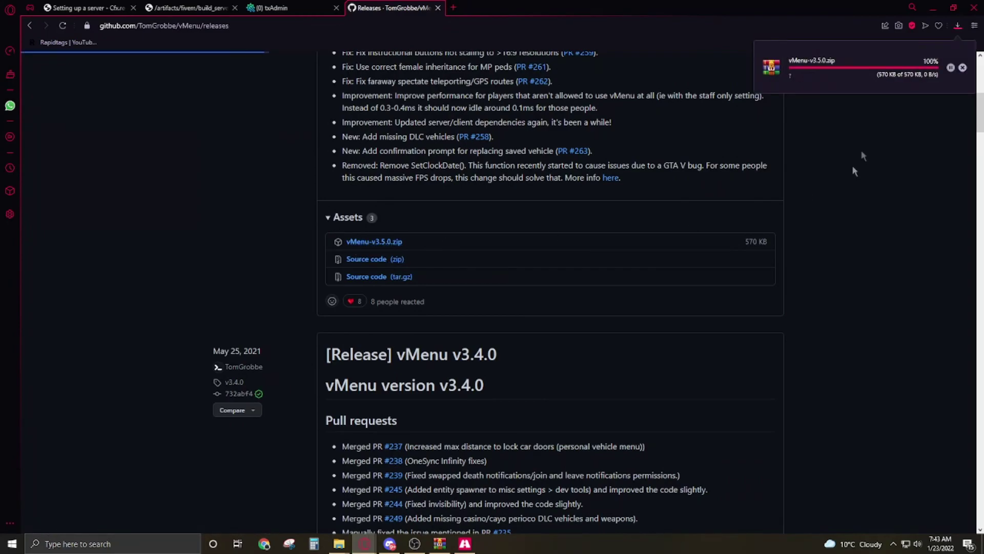
click(963, 74)
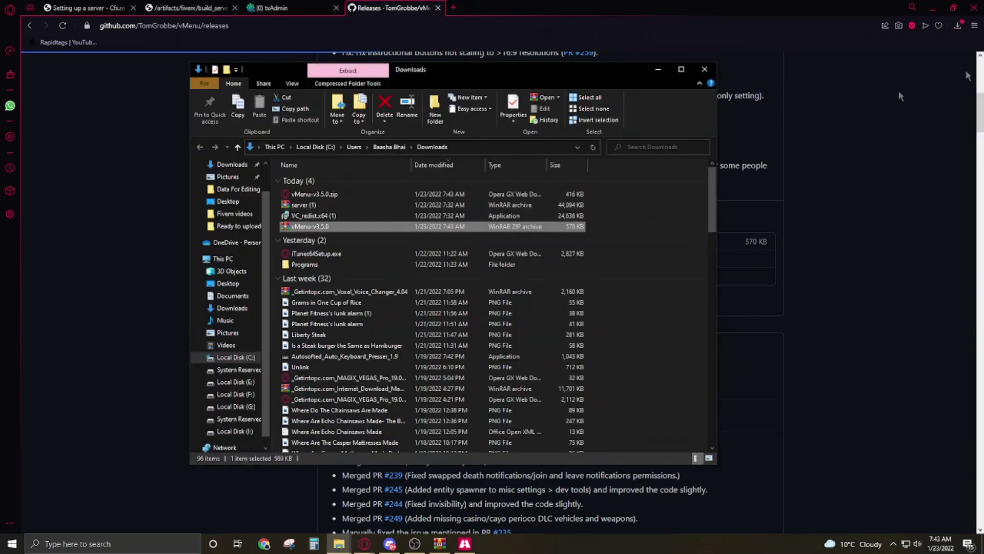
double_click(298, 226)
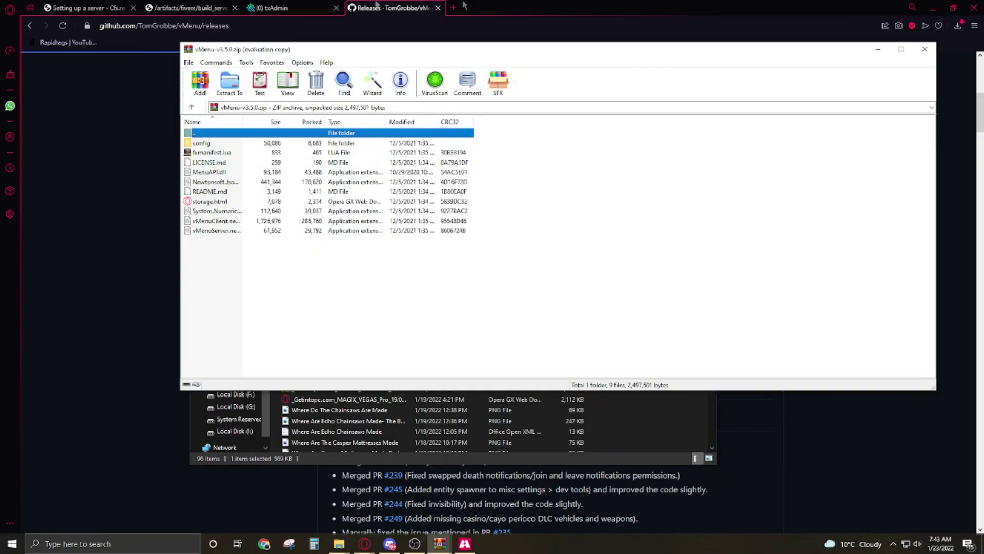
Step: Create a folder named vMenu inside the resources folder of CFXDefault_ECBF73.base
mouse_move(334, 547)
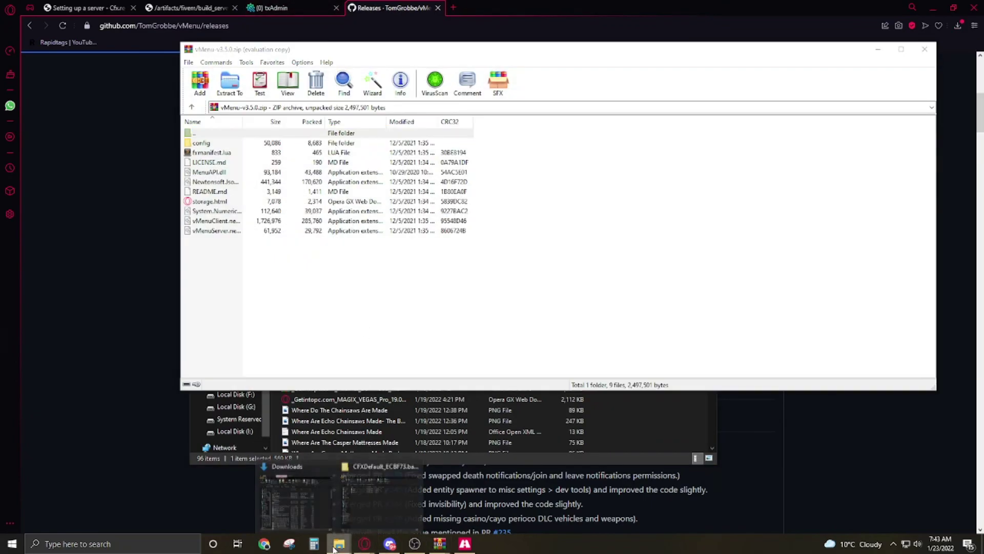
click(365, 493)
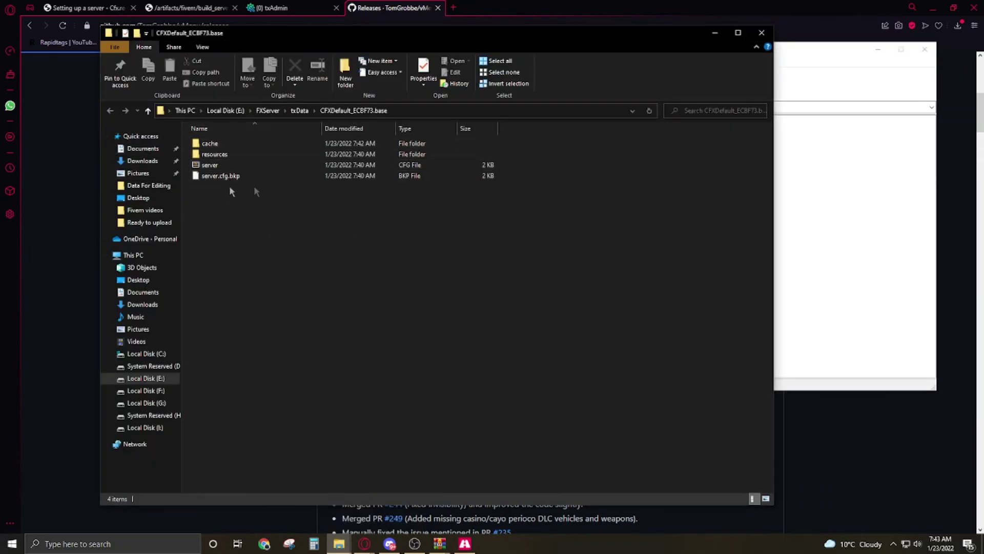
double_click(218, 157)
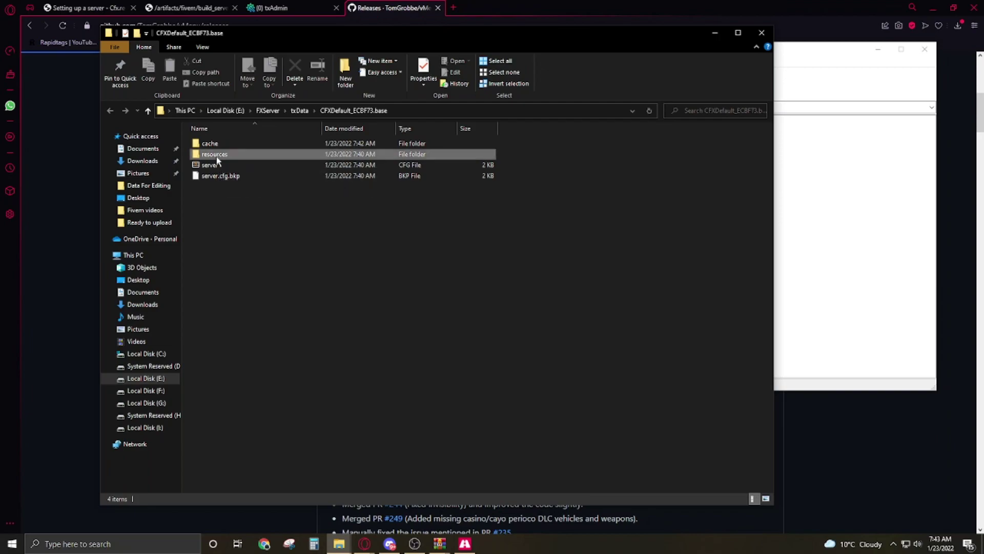
right_click(265, 267)
mouse_move(315, 392)
click(423, 397)
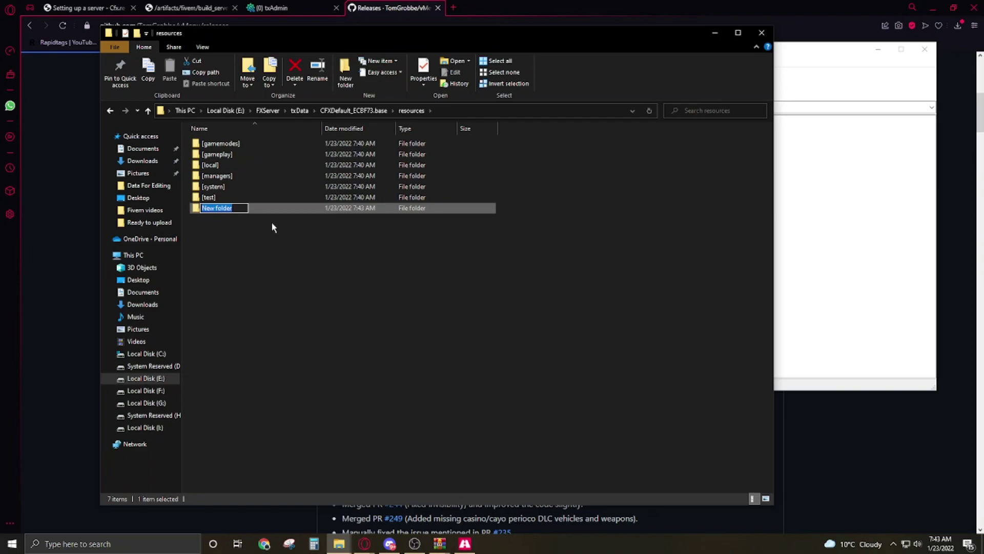
text(vMenu)
key(Return)
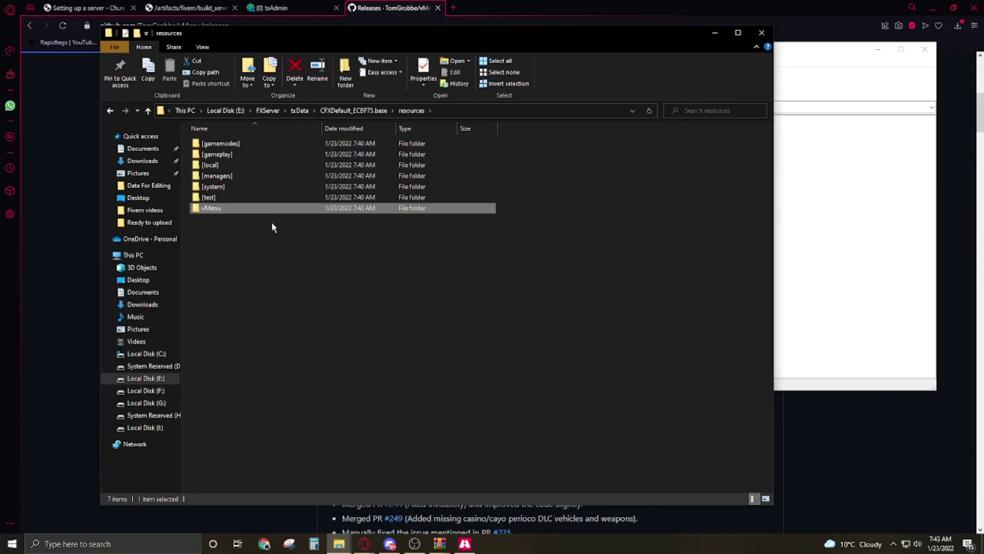
Step: Extract all contents of the vMenu-v3.5.0.zip archive into the new vMenu resource folder
double_click(237, 210)
click(918, 217)
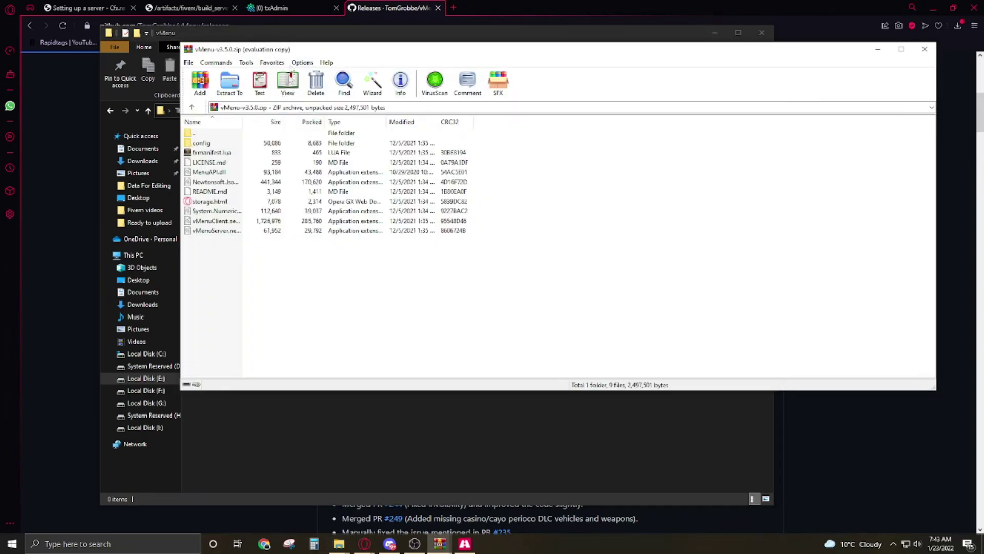
drag(287, 53, 506, 55)
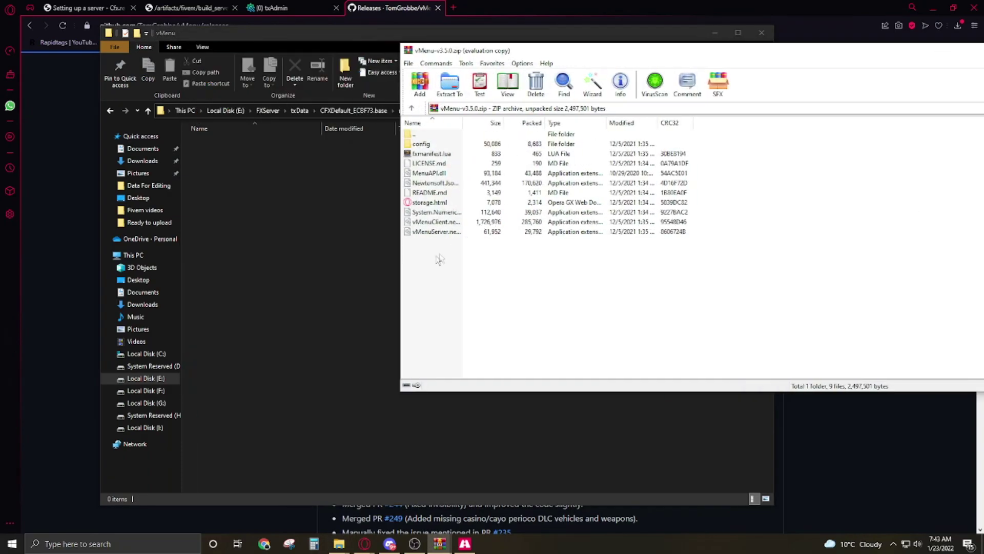
drag(436, 264, 413, 141)
drag(410, 200, 273, 205)
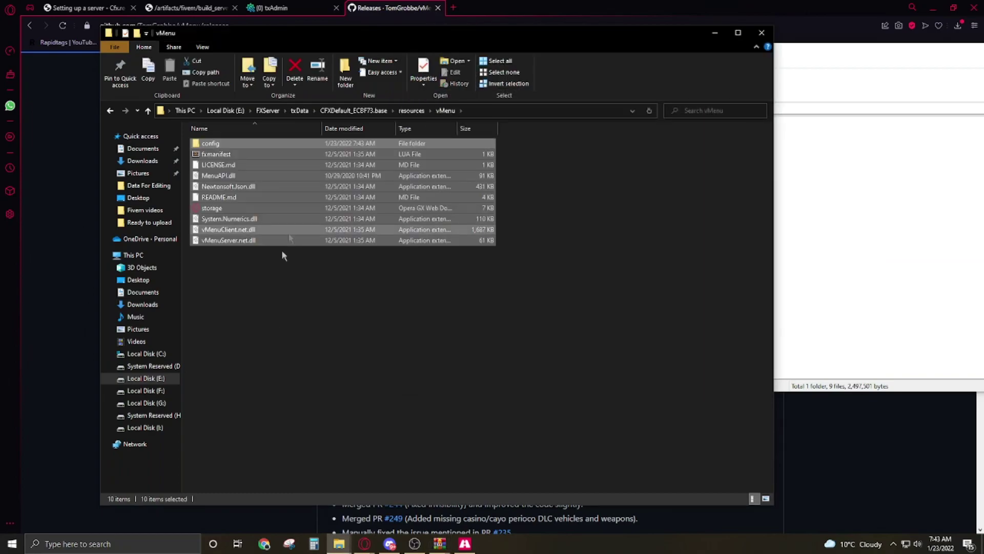
click(257, 326)
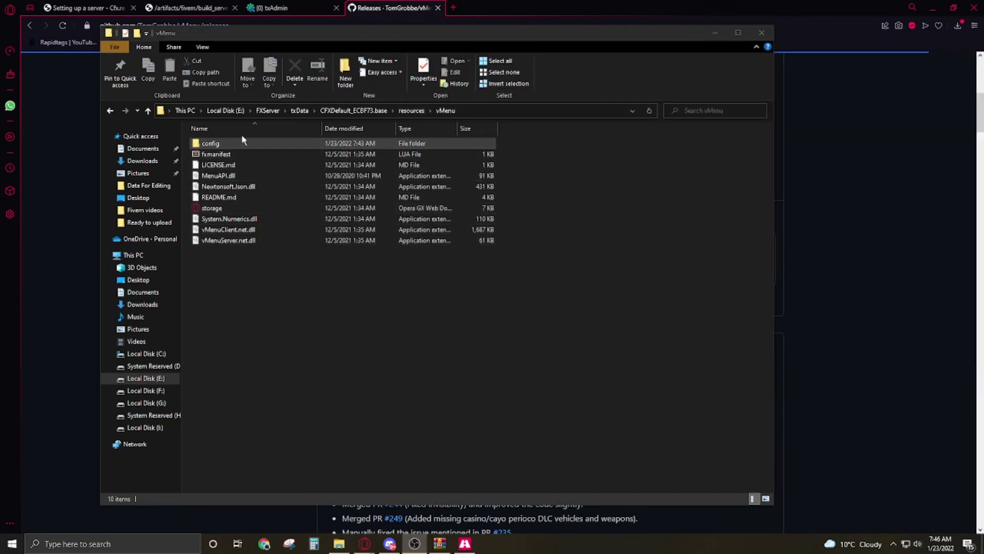
Step: Open permissions.cfg from vMenu's config folder, find the permissions setup section and maximize the editor window
double_click(210, 146)
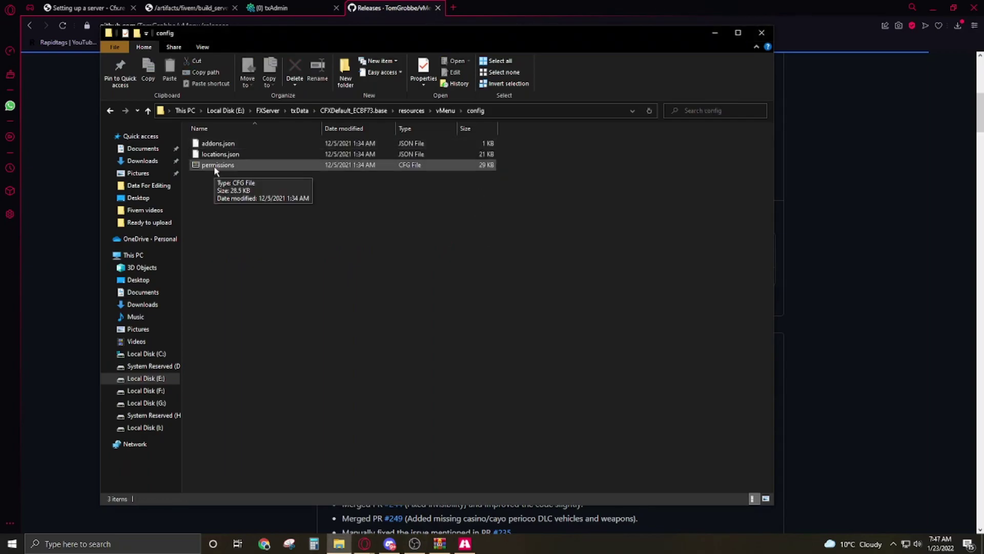
double_click(214, 165)
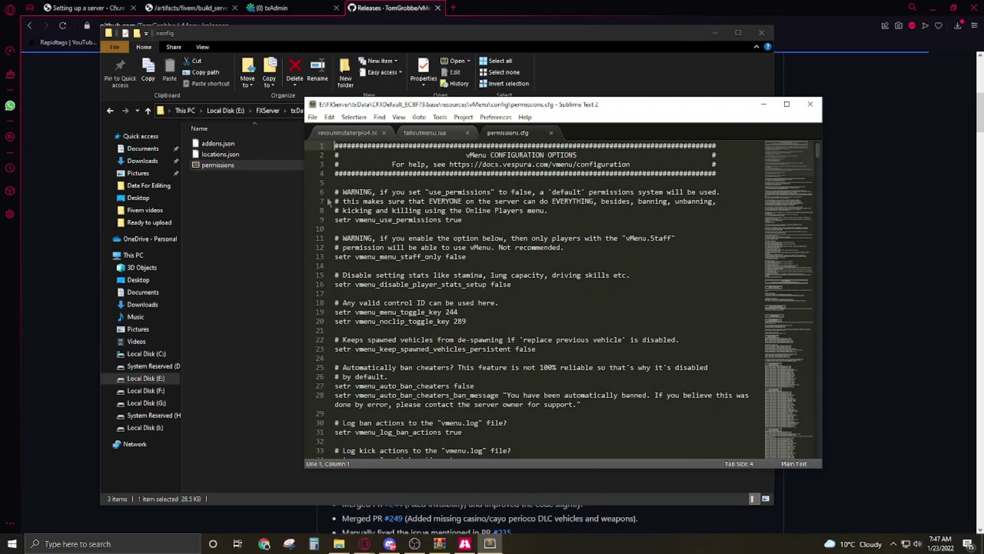
drag(414, 105, 266, 72)
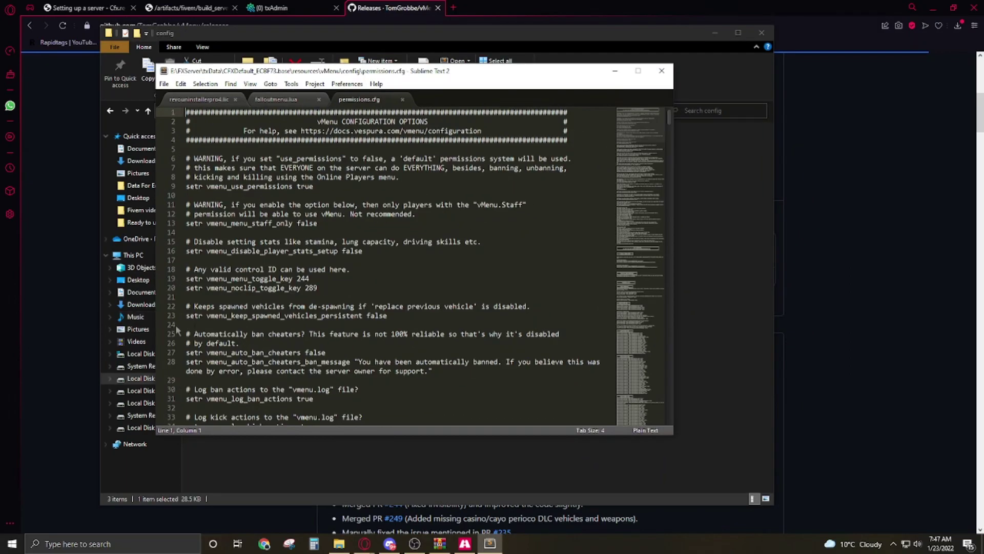
scroll(177, 331, down, 20)
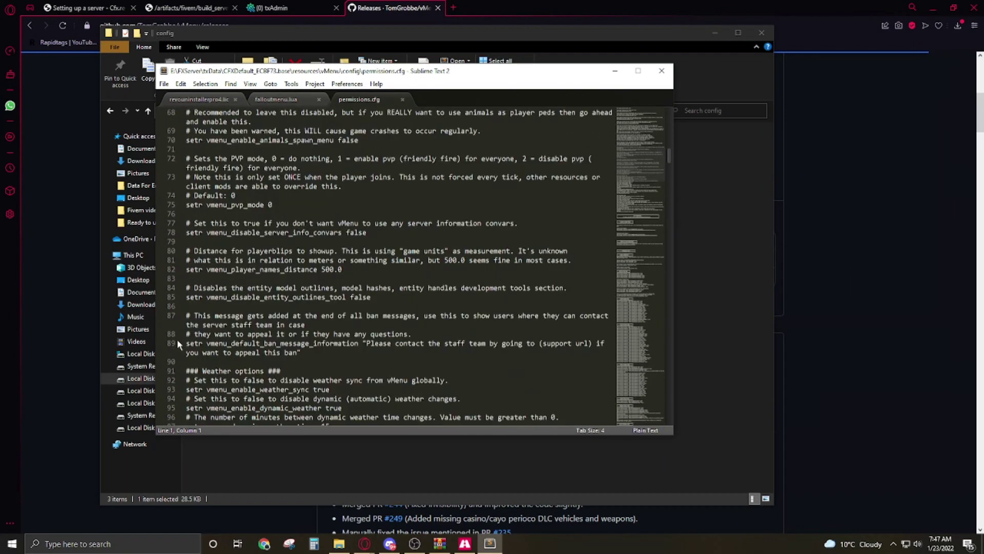
scroll(177, 339, down, 20)
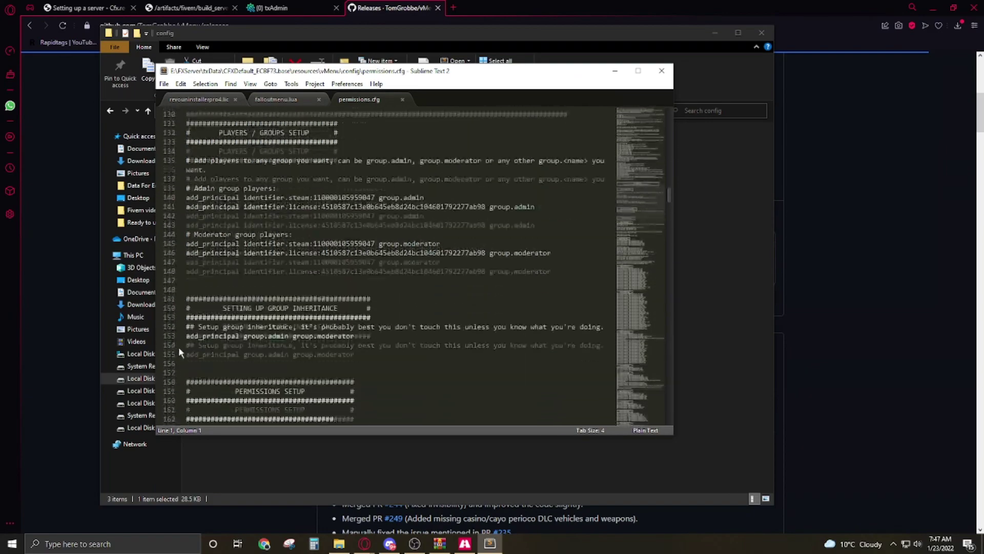
scroll(178, 351, down, 4)
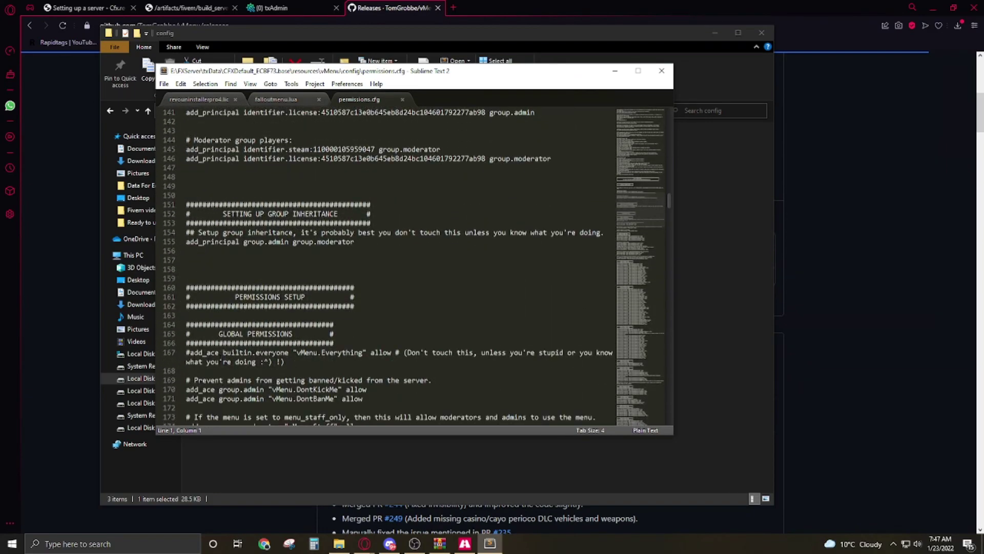
key(super+Up)
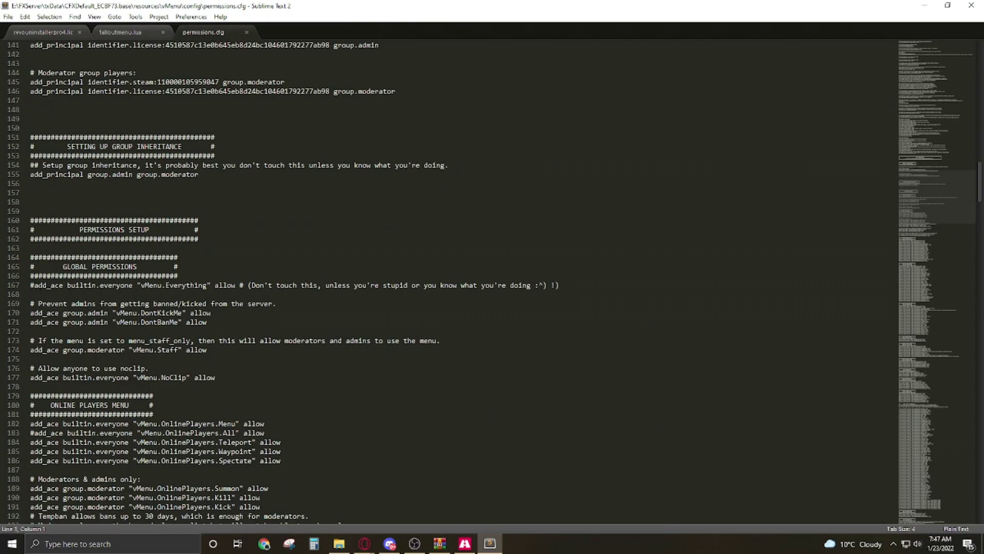
Step: Uncomment the vMenu.Everything permission line for builtin.everyone under Global Permissions in permissions.cfg, then save the file and close the editor
drag(30, 285, 132, 286)
click(132, 285)
click(34, 285)
key(BackSpace)
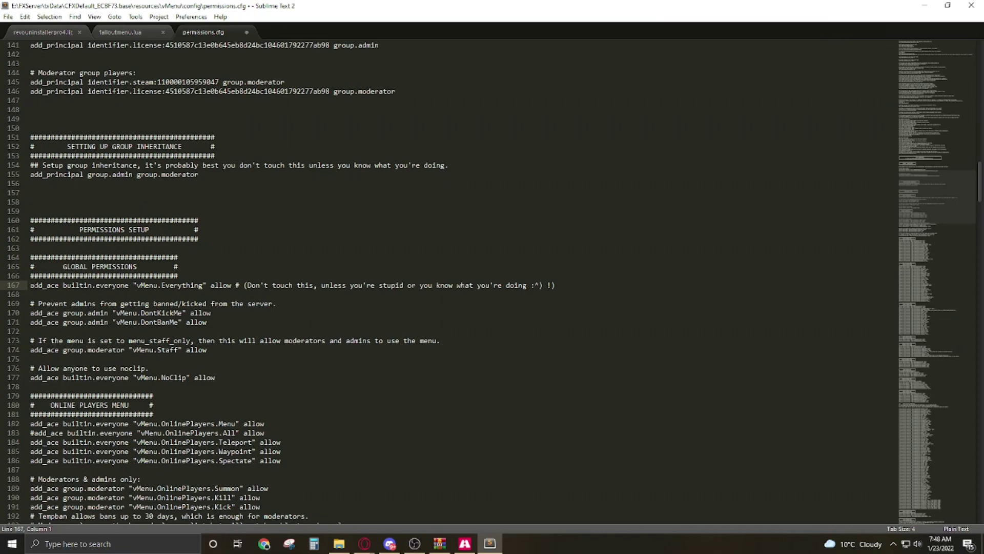
click(9, 16)
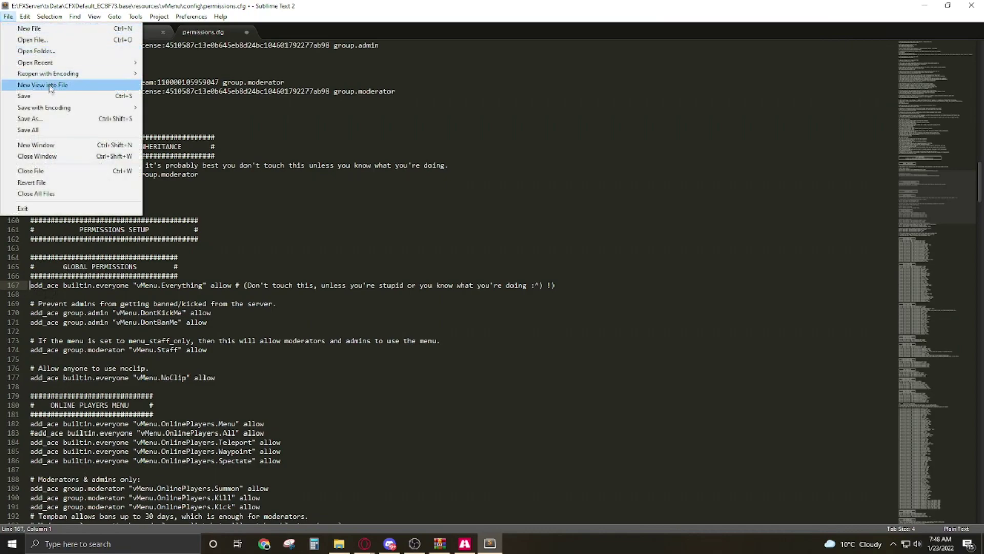
click(27, 97)
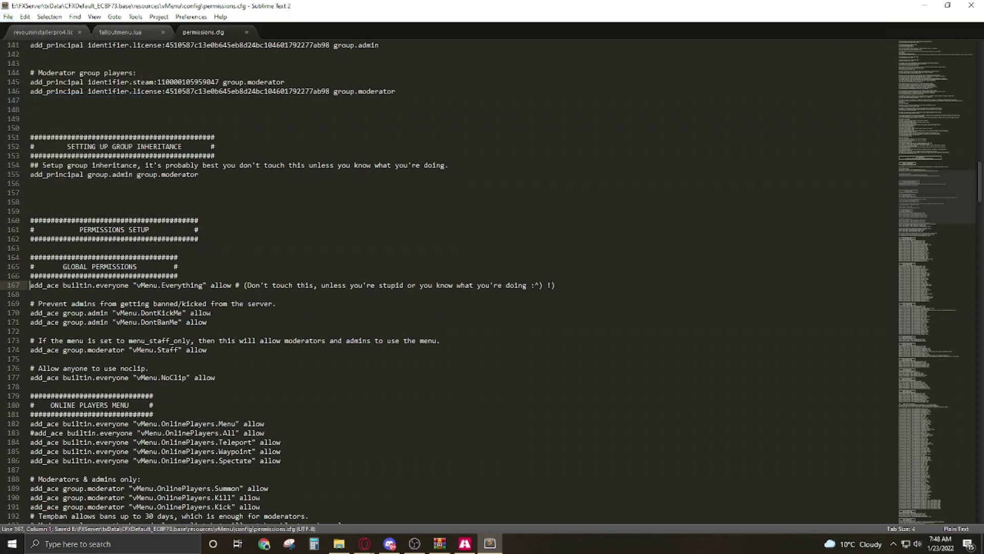
click(972, 5)
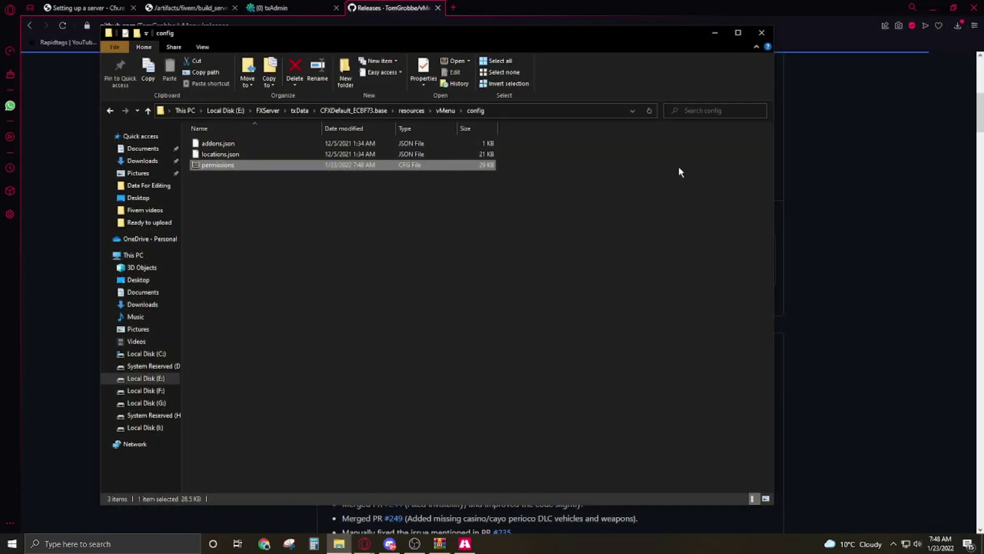
Step: Go back to the CFXDefault_ECBF73.base folder and open its server.cfg for editing
click(407, 111)
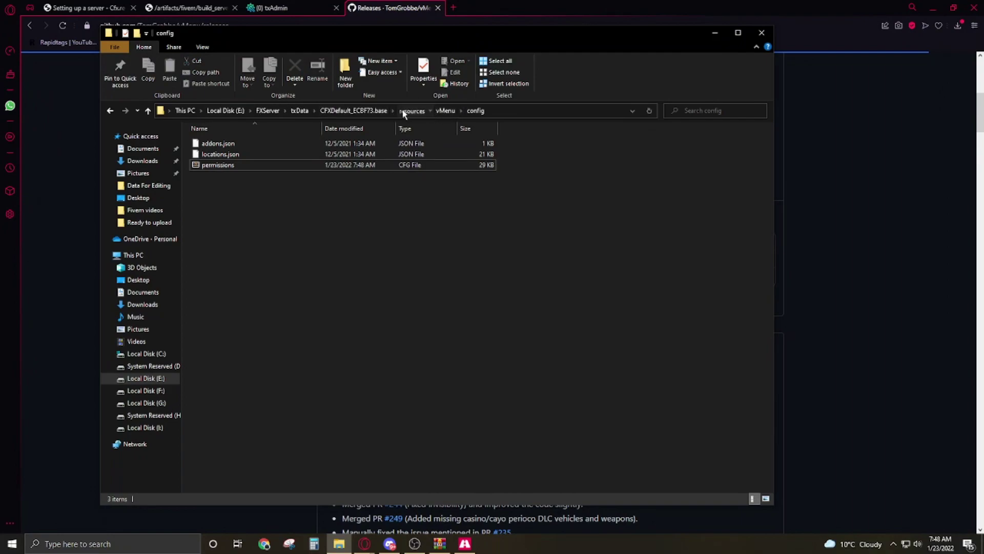
click(353, 110)
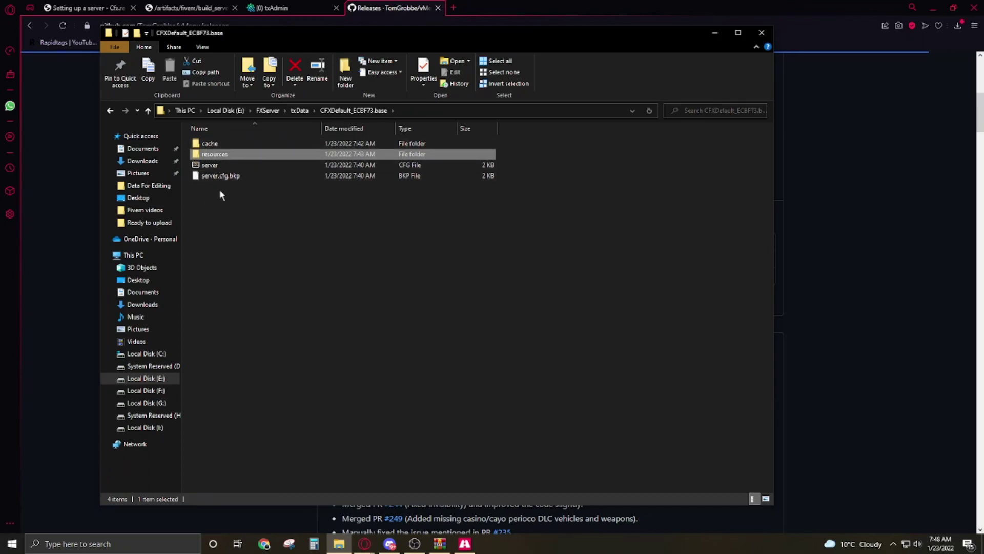
click(208, 169)
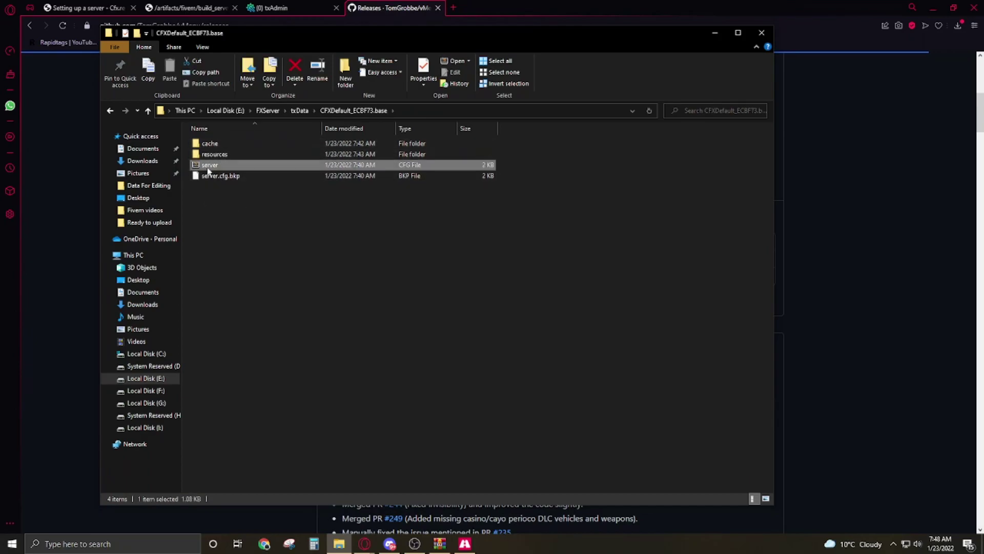
double_click(209, 169)
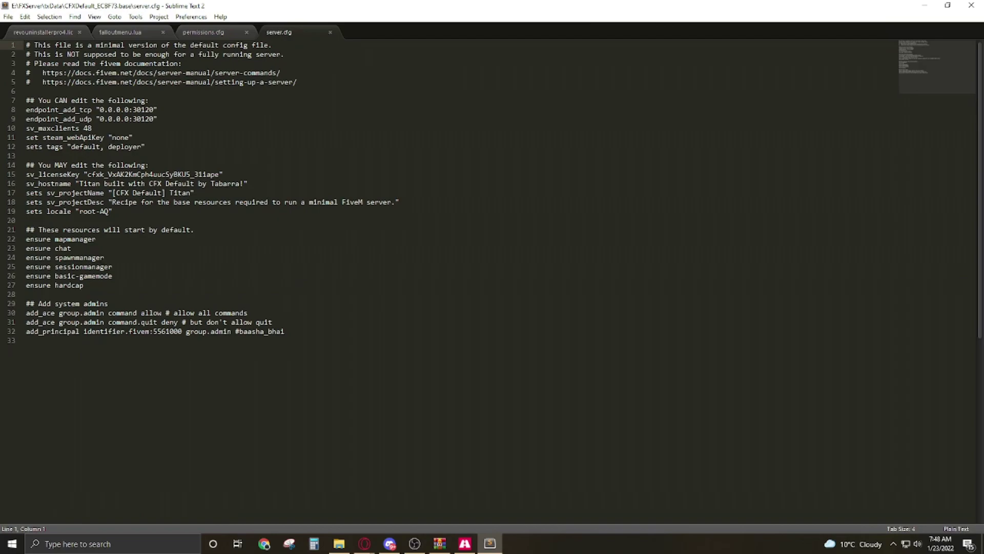
Step: Add the line "exec resources/vMenu/config/permission.cfg" below the default ensure entries in server.cfg
click(334, 285)
key(Return)
key(Return)
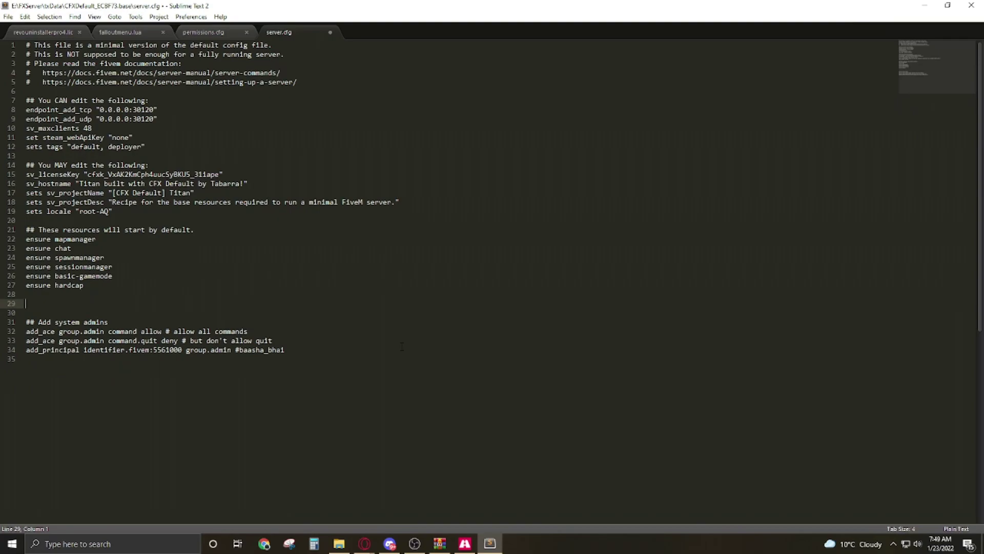
text(exec resources /vMenu/config)
key(BackSpace)
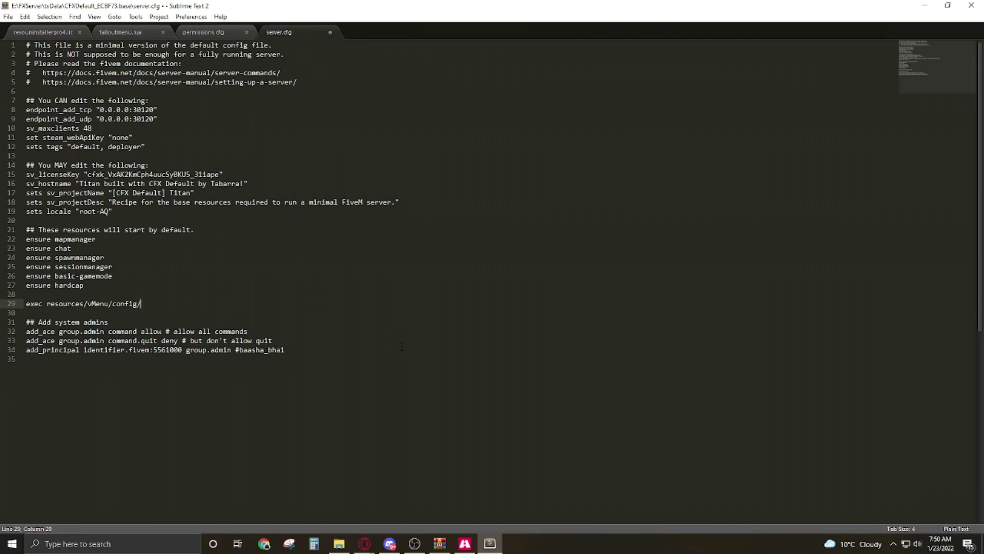
text(/permission.cfg)
Step: Check the path and name of the permissions file in vMenu's config folder, then return to server.cfg
click(338, 543)
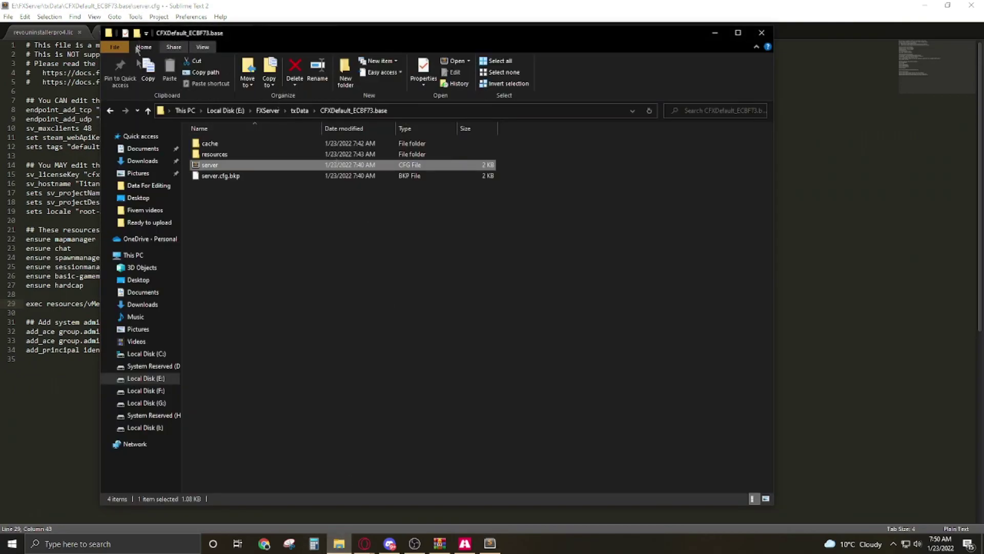
double_click(213, 154)
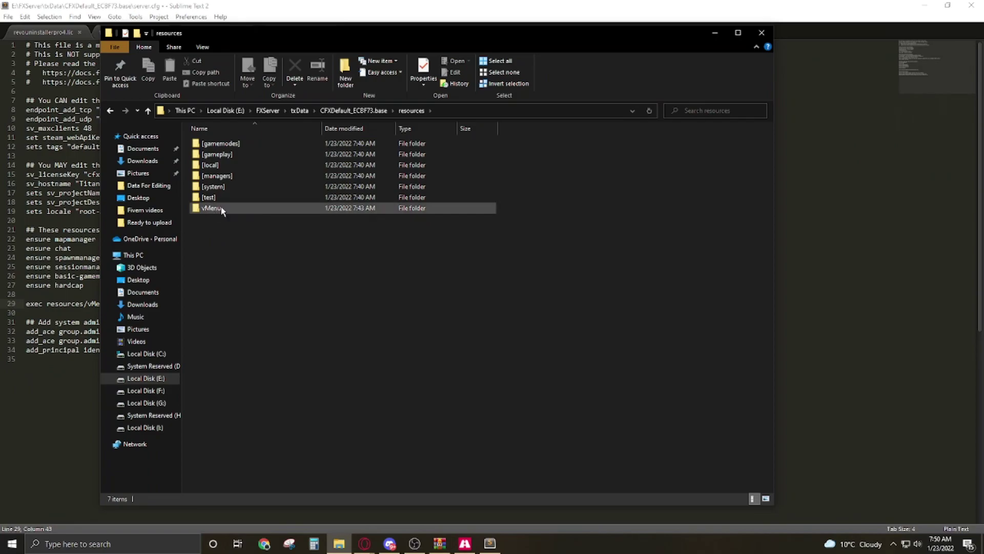
double_click(207, 209)
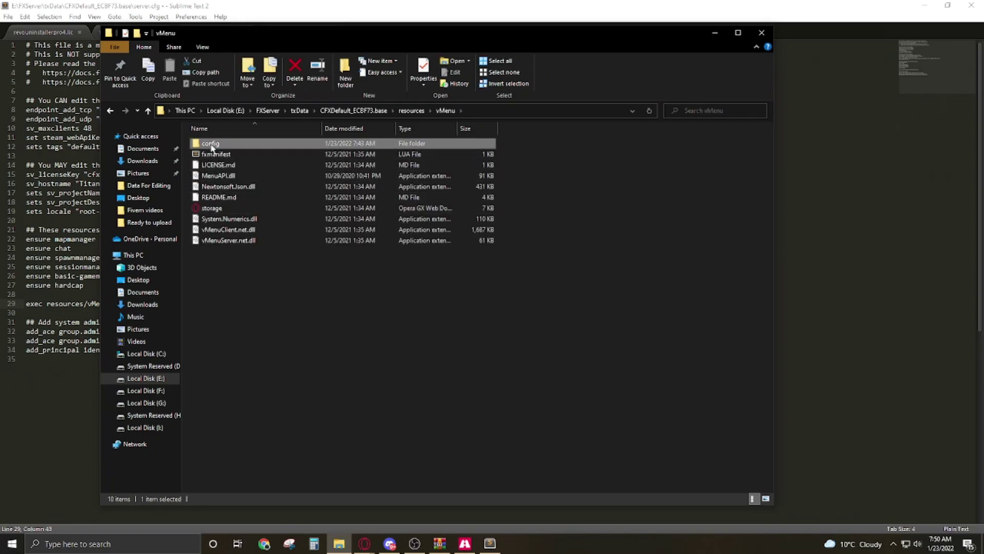
double_click(213, 146)
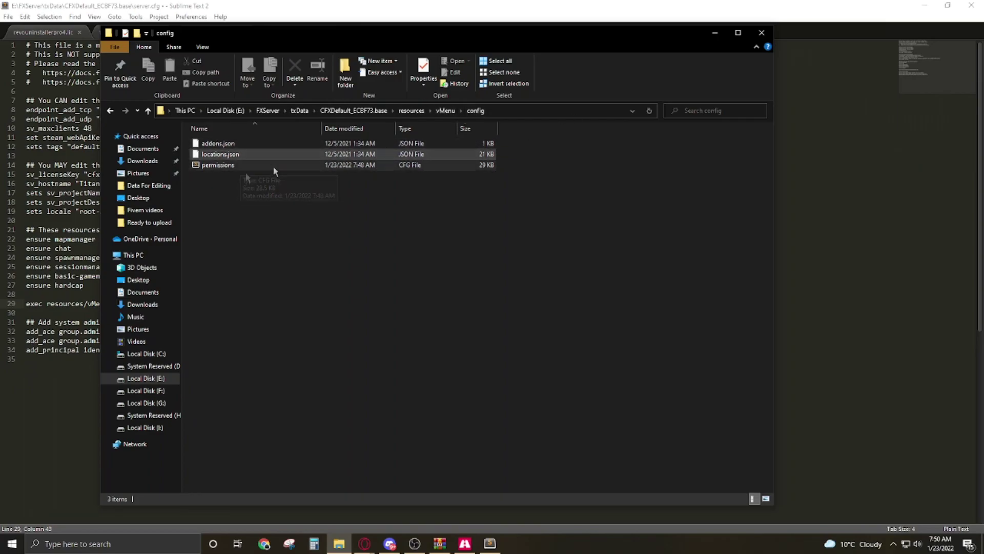
click(716, 33)
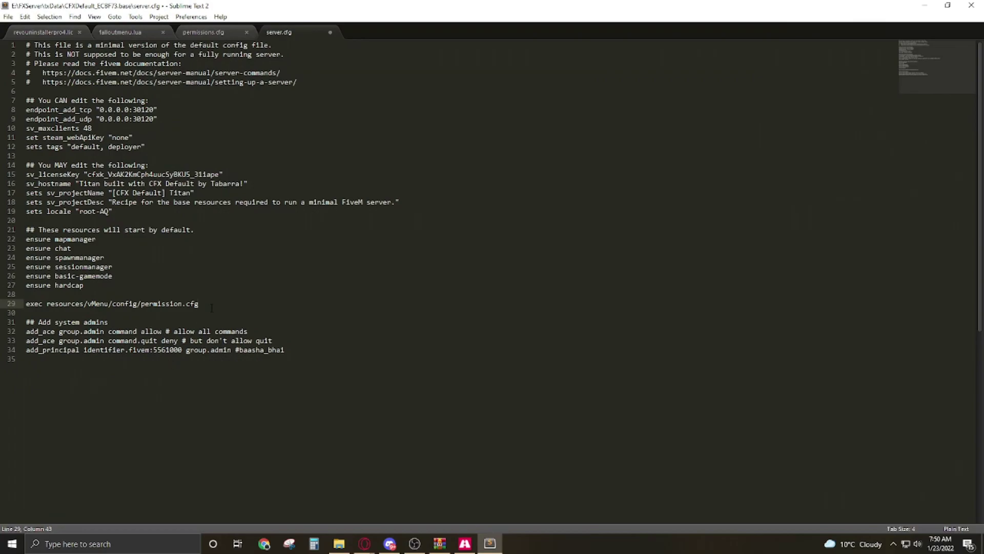
Step: Add the line "ensure vMenu" below the exec line and save server.cfg
key(Return)
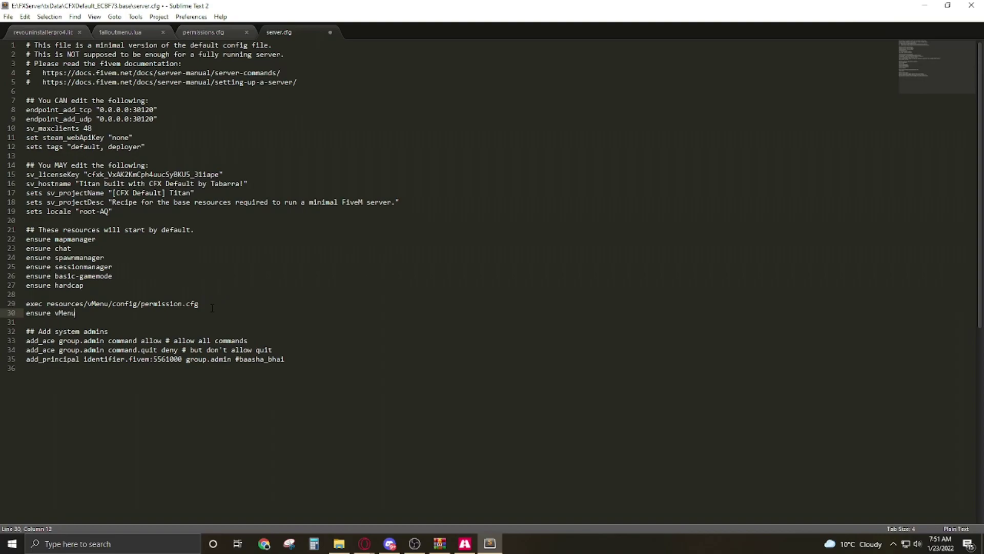
click(332, 390)
click(9, 16)
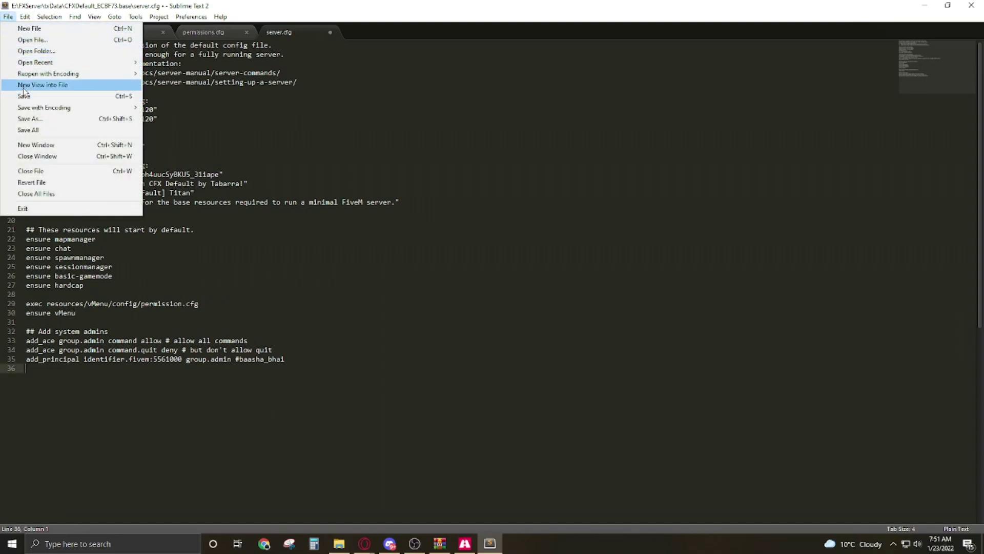
click(26, 97)
click(474, 338)
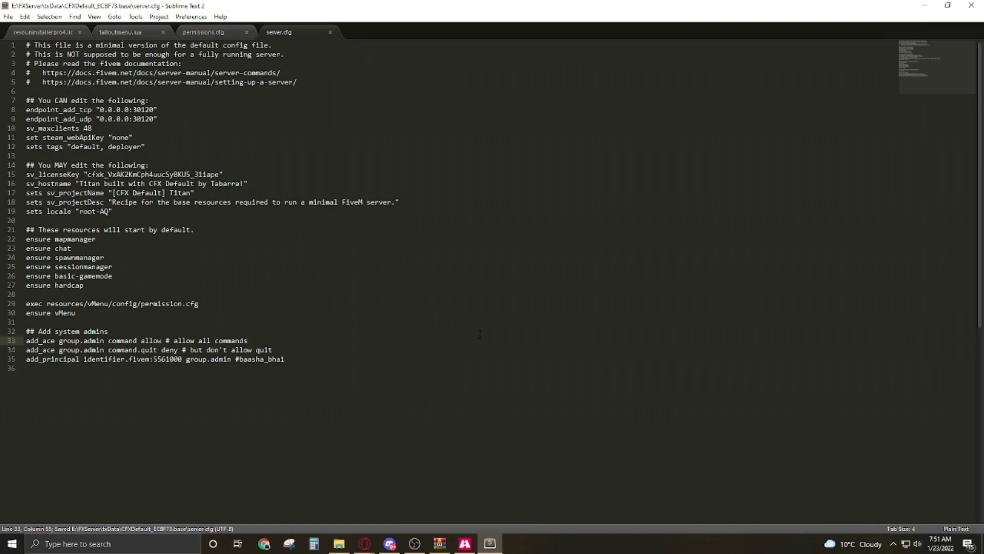
Step: Switch to the txAdmin dashboard, restart the server and minimize its console window
click(948, 5)
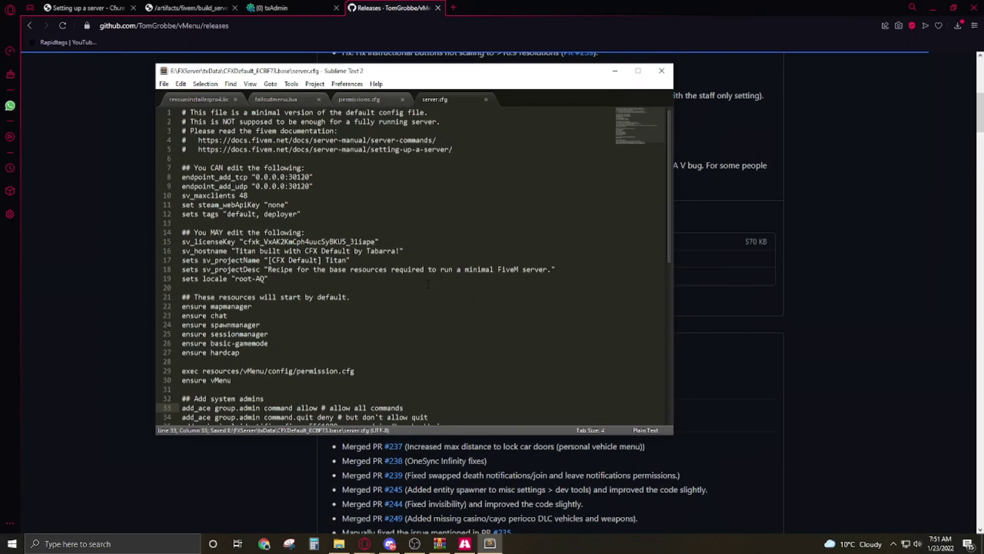
click(271, 7)
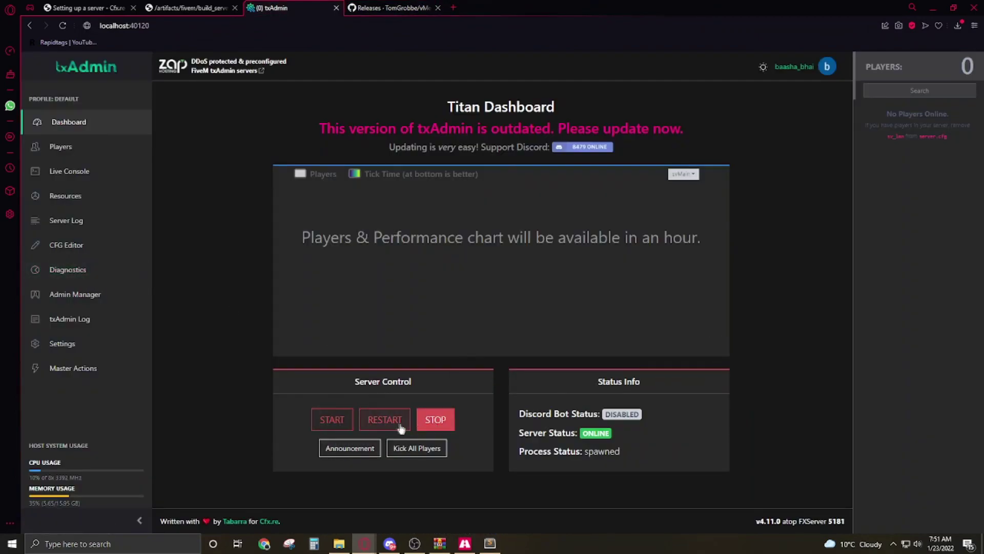
click(365, 423)
click(595, 313)
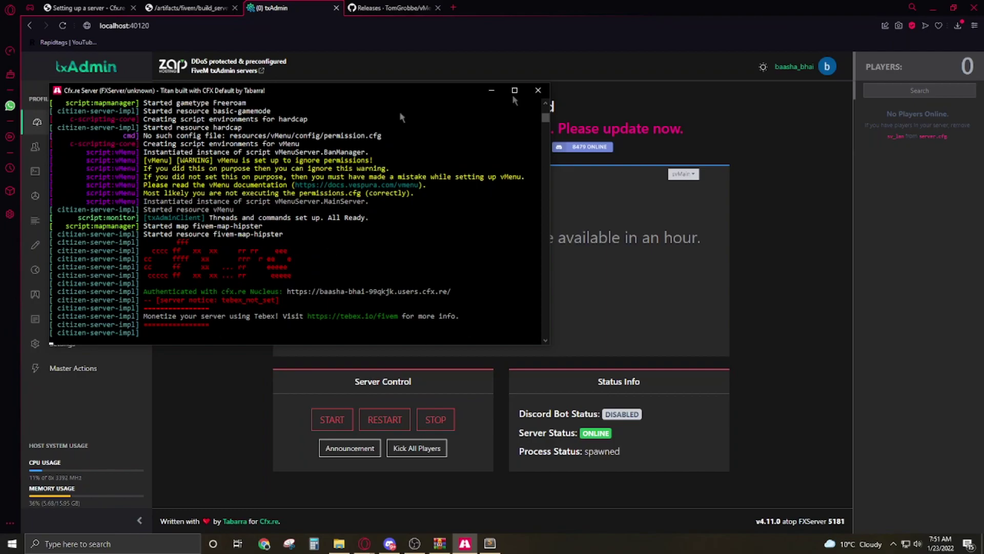
click(491, 91)
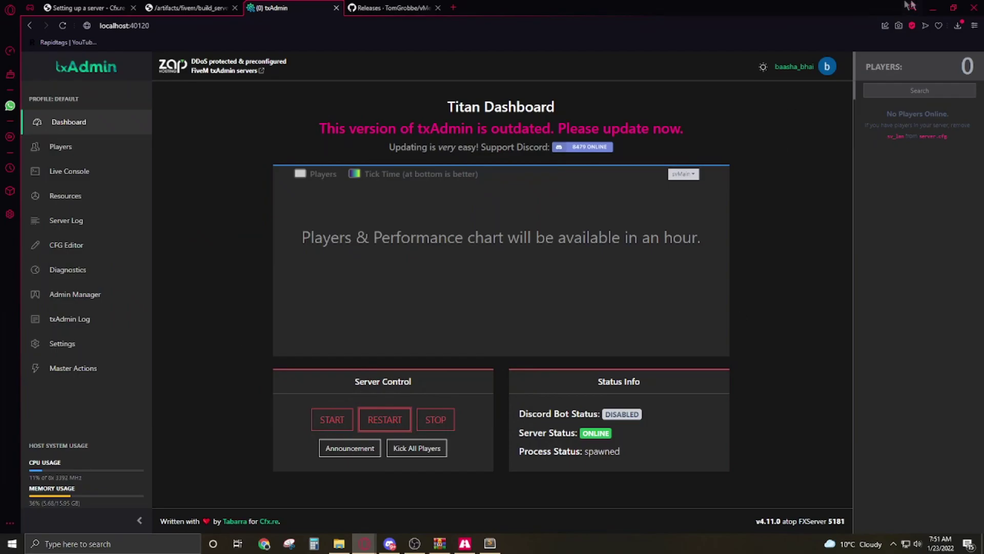
Step: Clear the open windows from the desktop, launch FiveM, and dismiss the sign-in dialog to join the locally hosted server
click(933, 7)
click(615, 72)
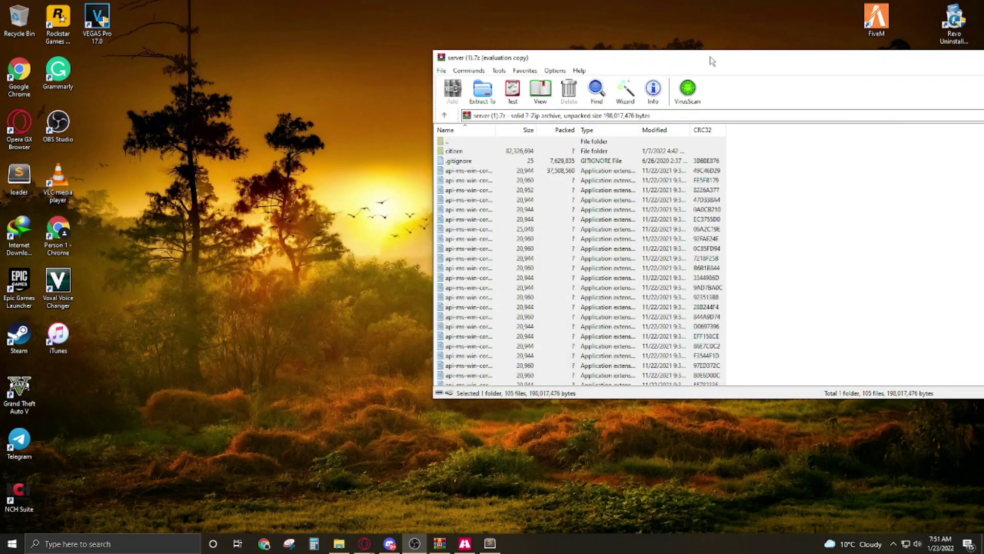
key(ctrl+a)
click(810, 61)
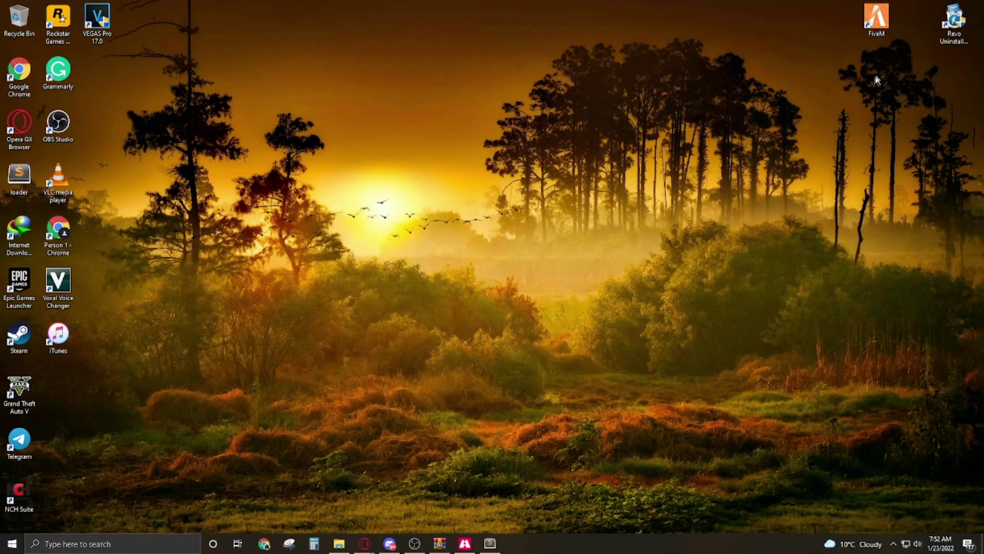
double_click(876, 18)
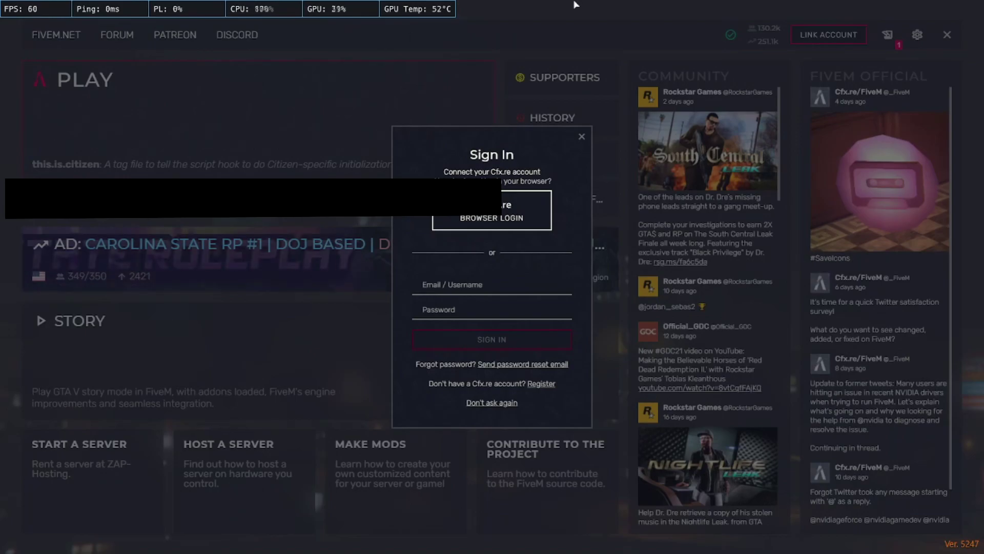
click(581, 136)
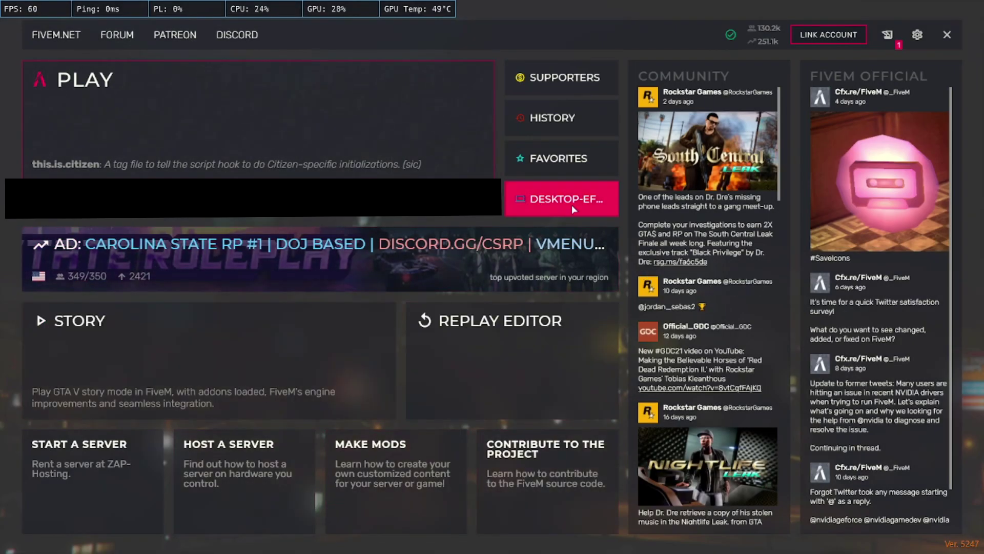
click(541, 213)
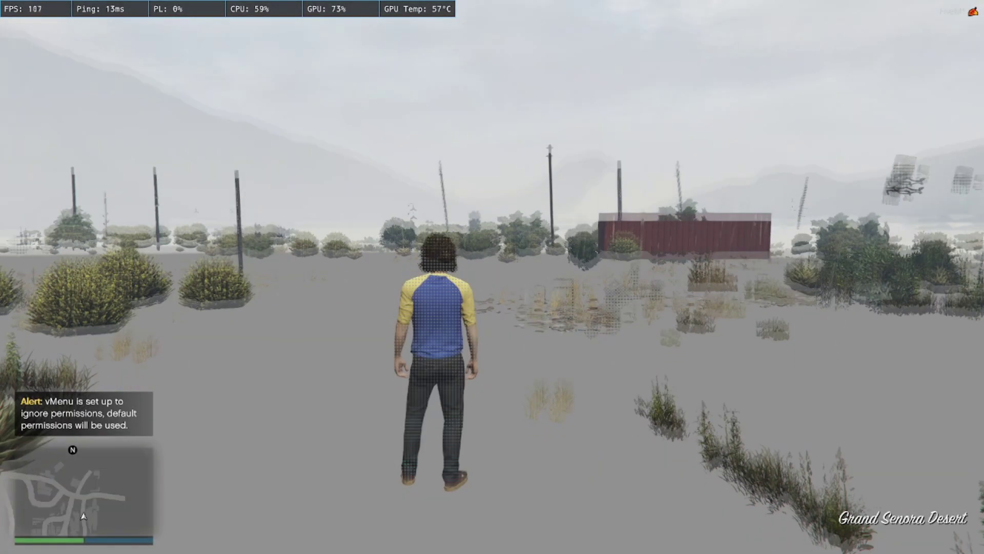
key(w)
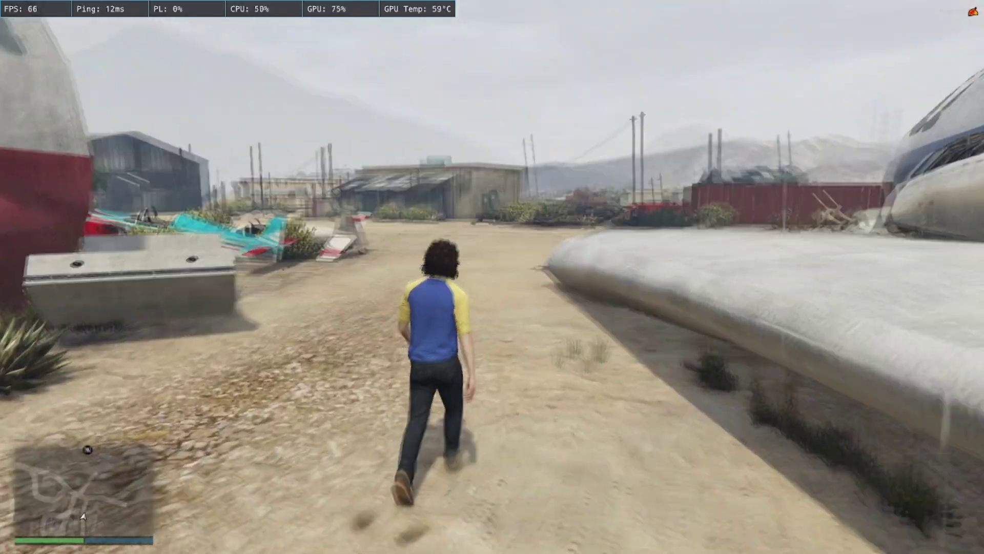
key(w)
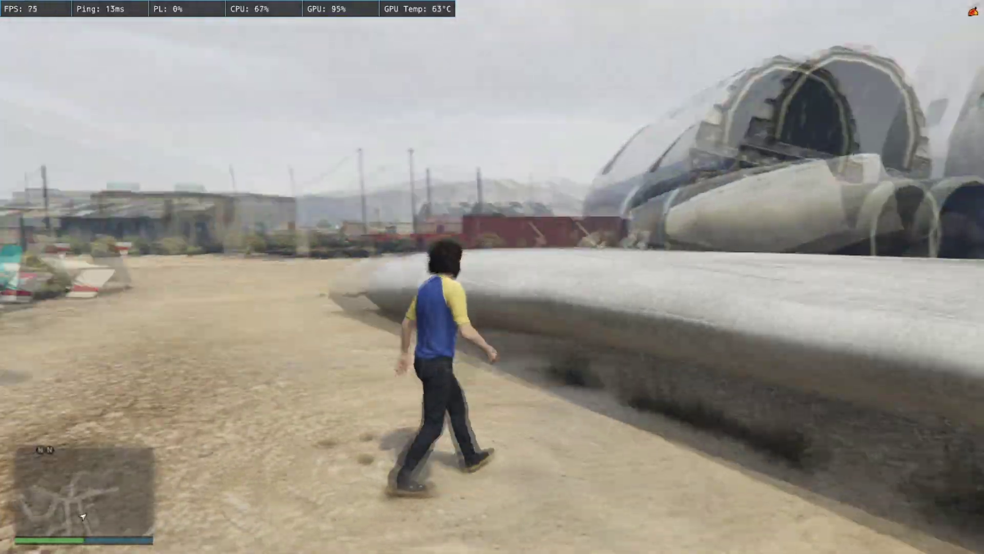
key(space)
key(w)
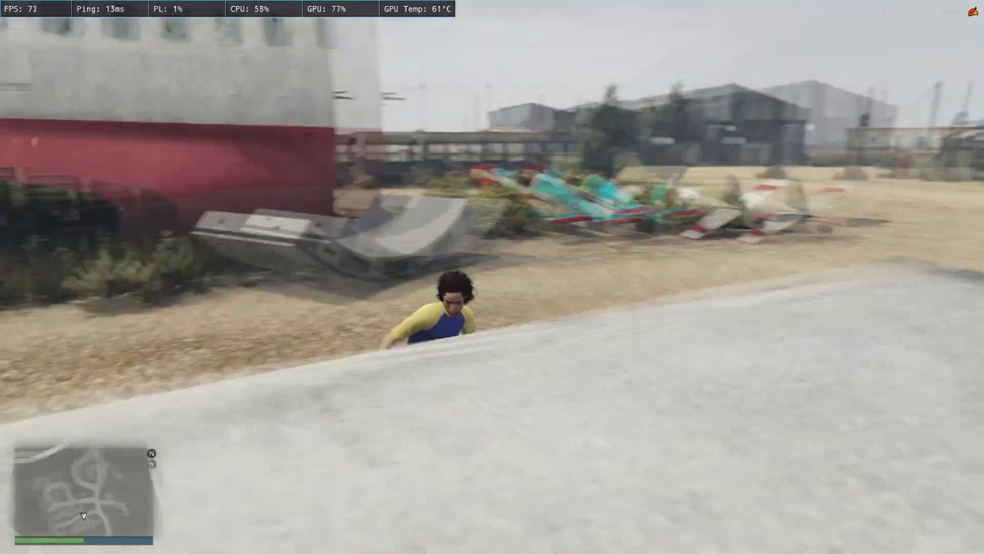
key(space)
key(w)
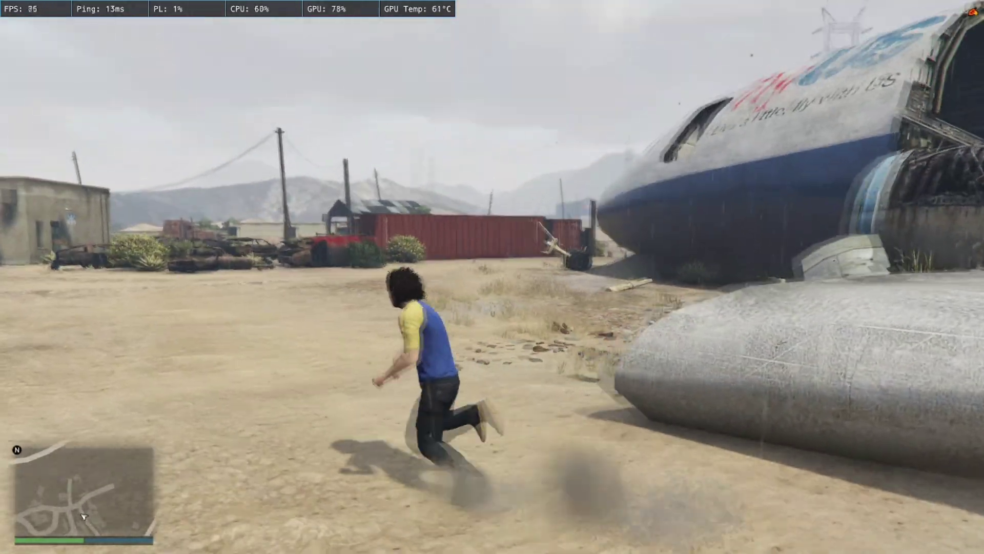
Step: Open vMenu in the game, browse its main menu and the About vMenu page, and close it
key(m)
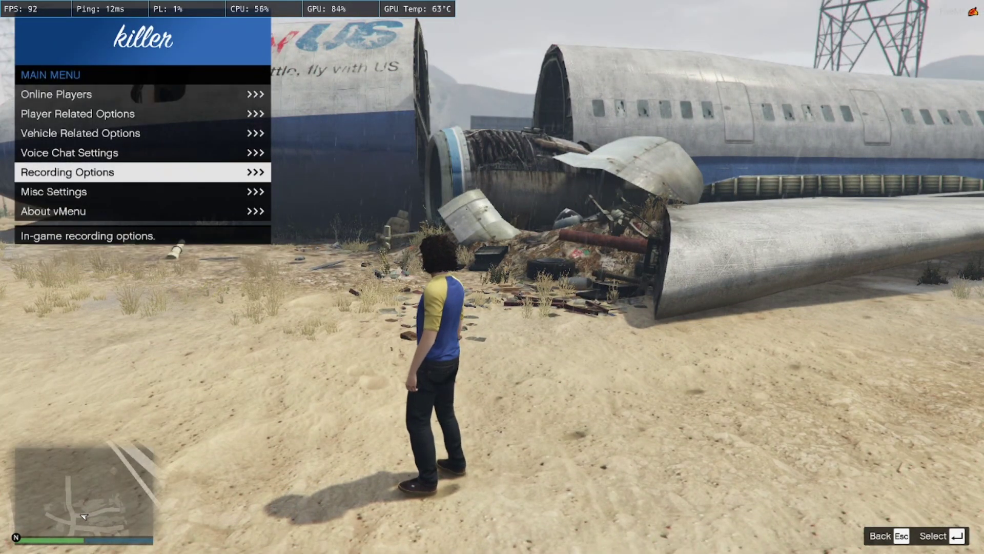
key(Return)
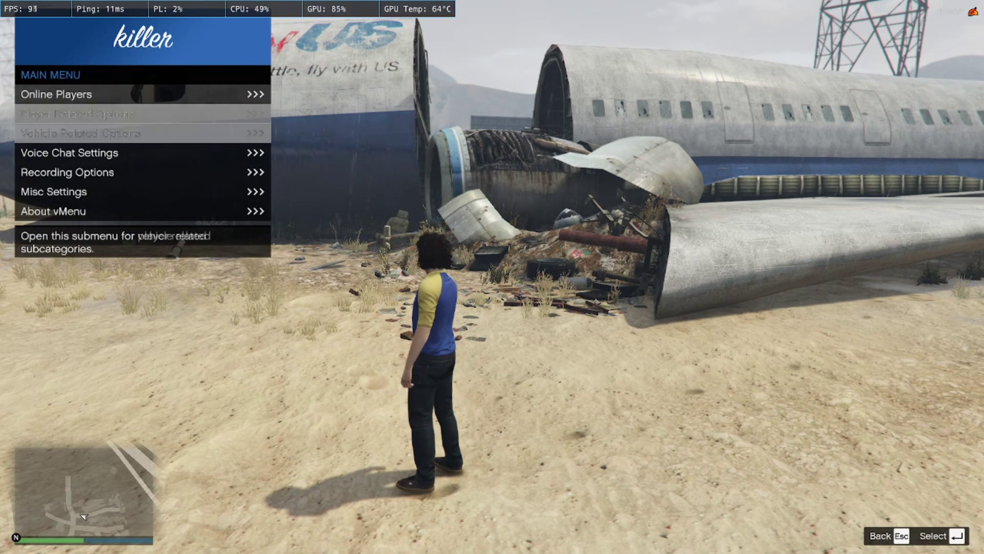
key(Return)
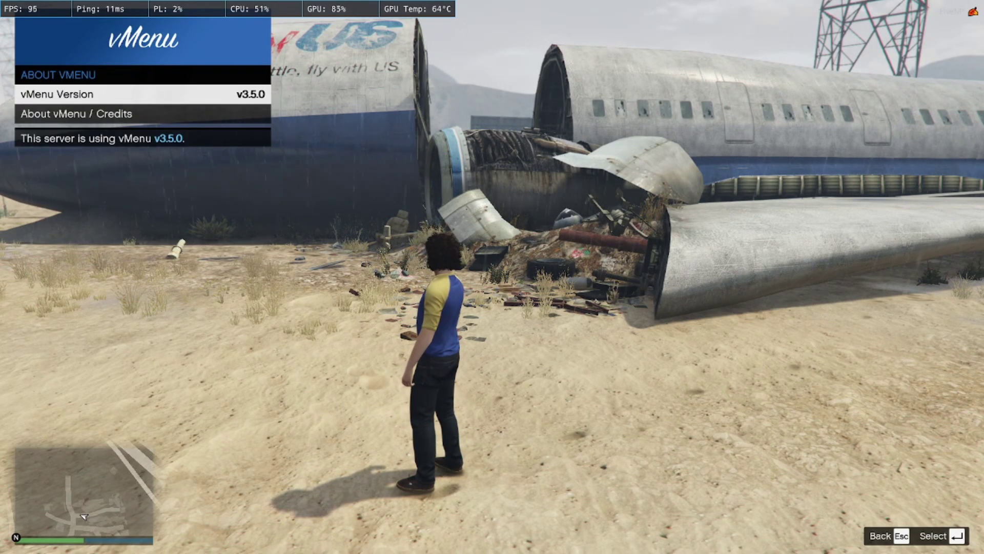
key(m)
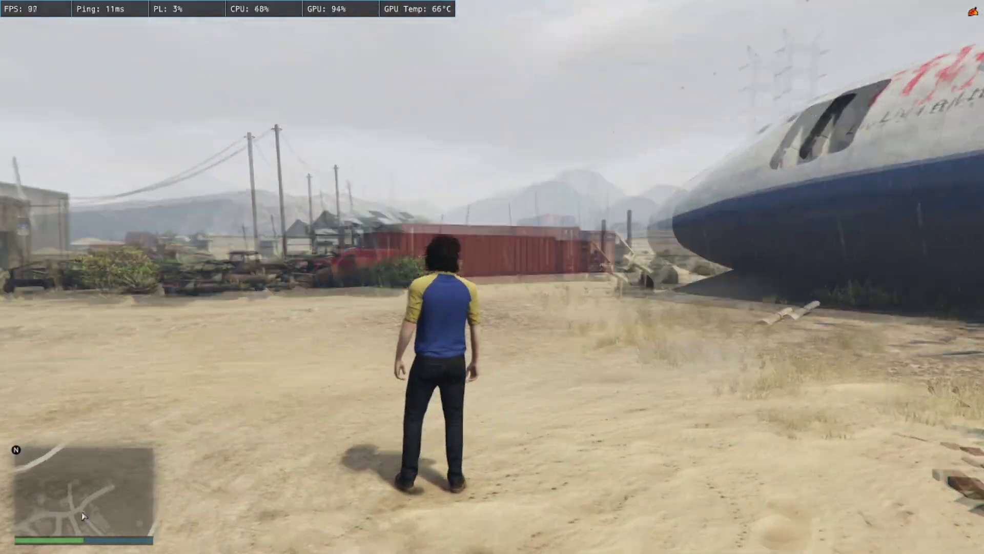
key(w)
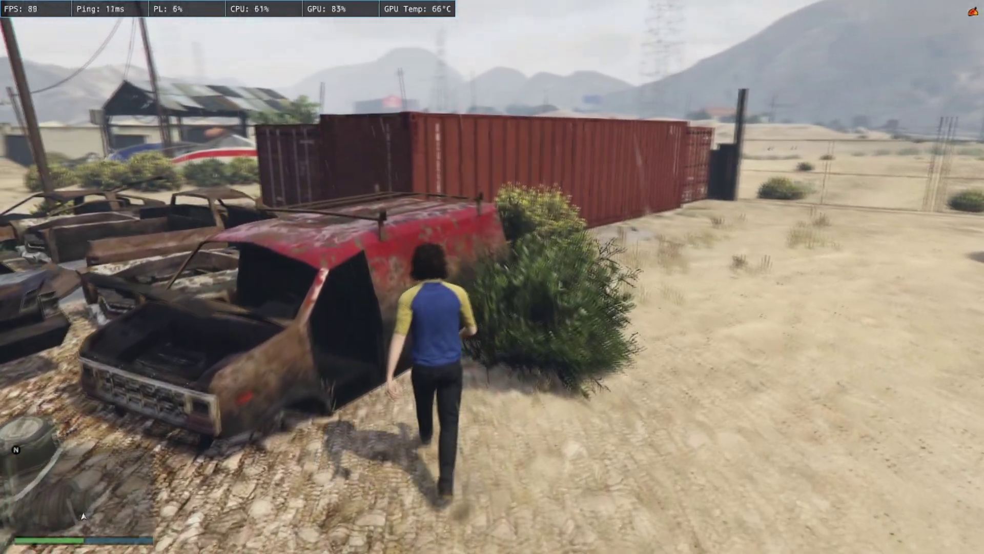
key(space)
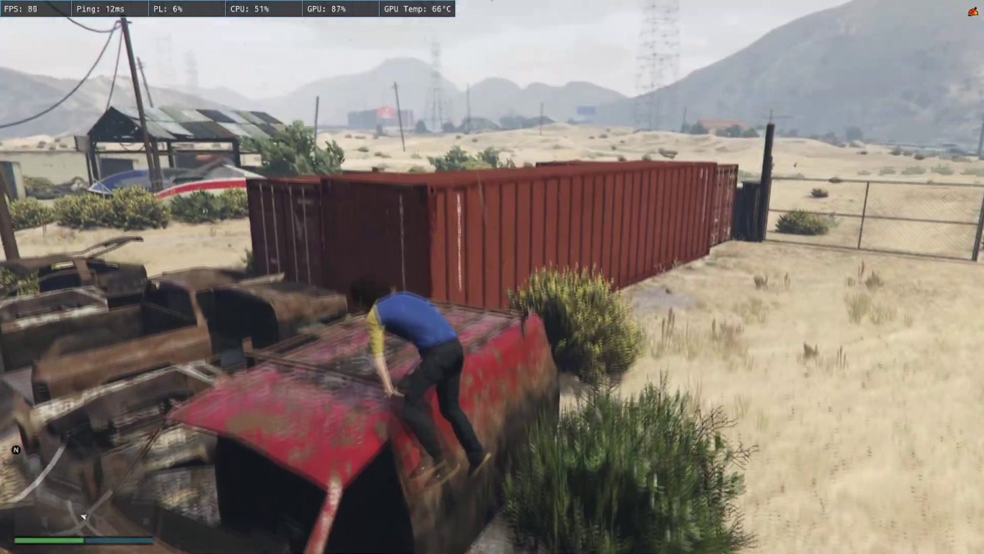